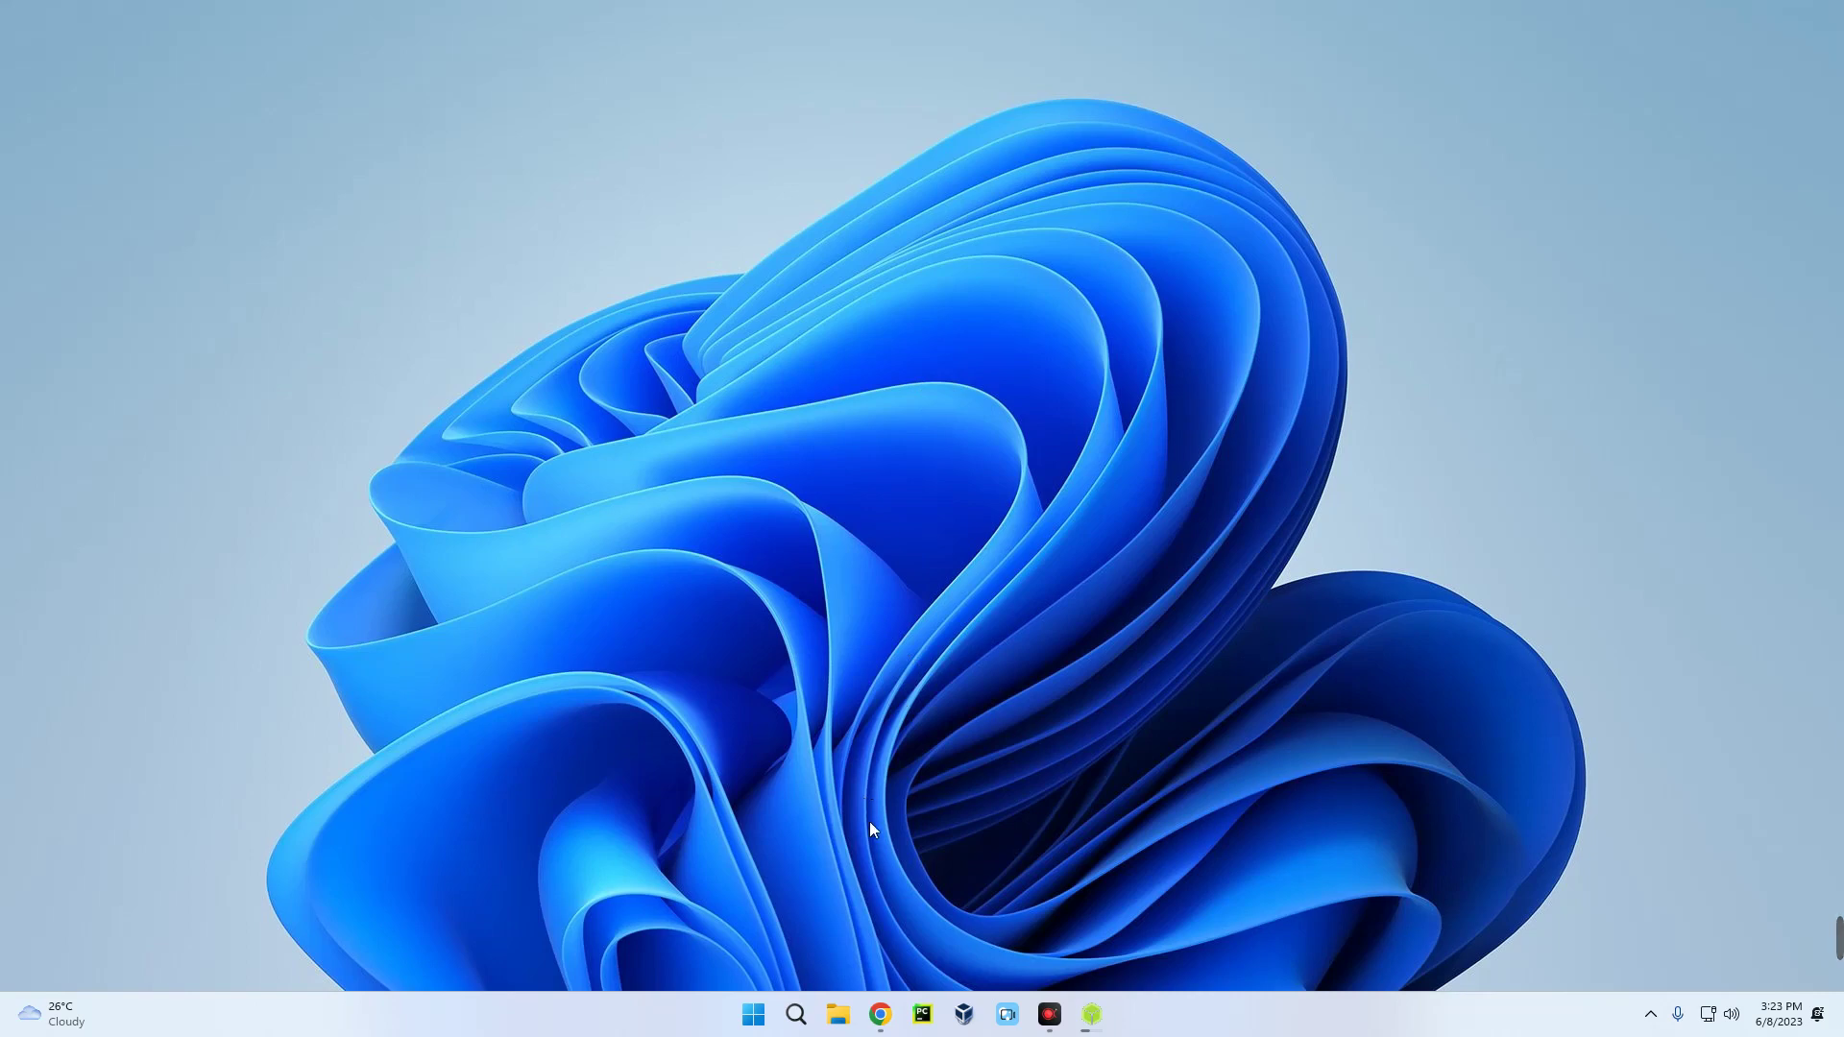
Open Discord in Chrome, view ET Test Server's empty #ask-gpt, then switch to the ChatGPT bot listing.
{"action": "left_click", "coordinate": [879, 1014]}
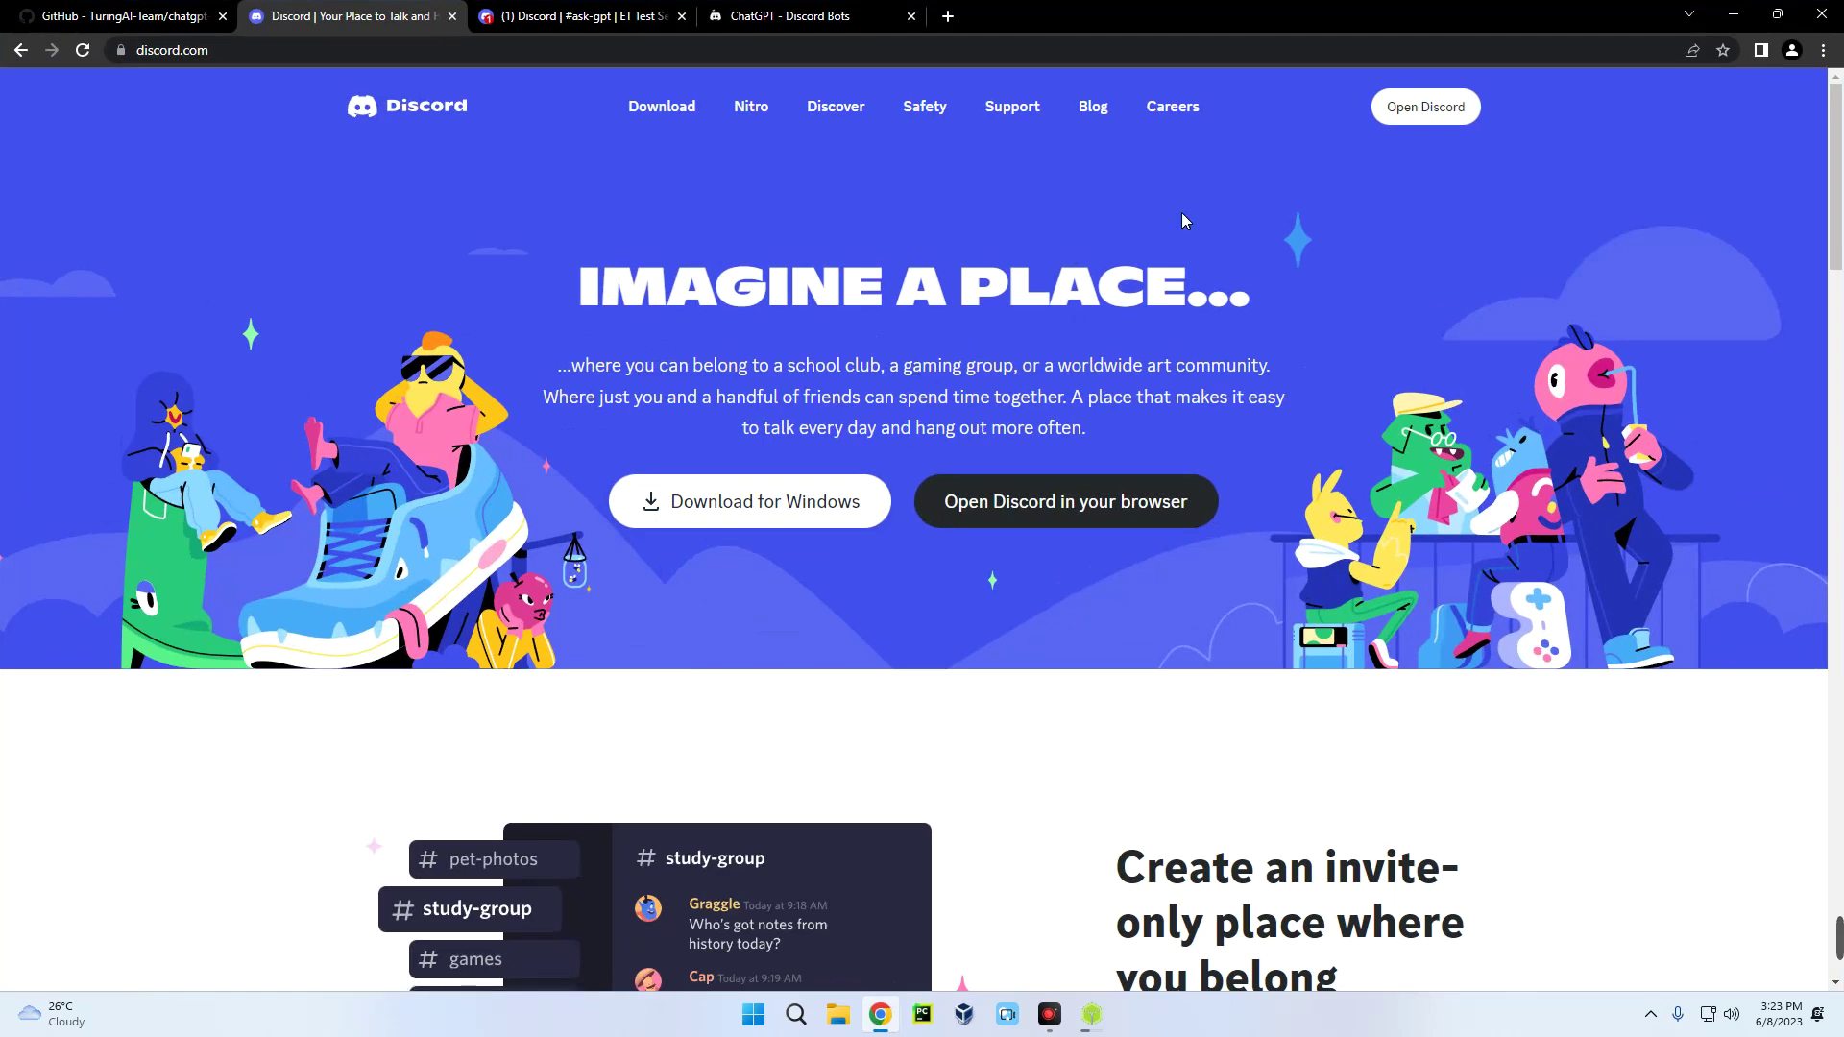
{"action": "left_click", "coordinate": [1425, 107]}
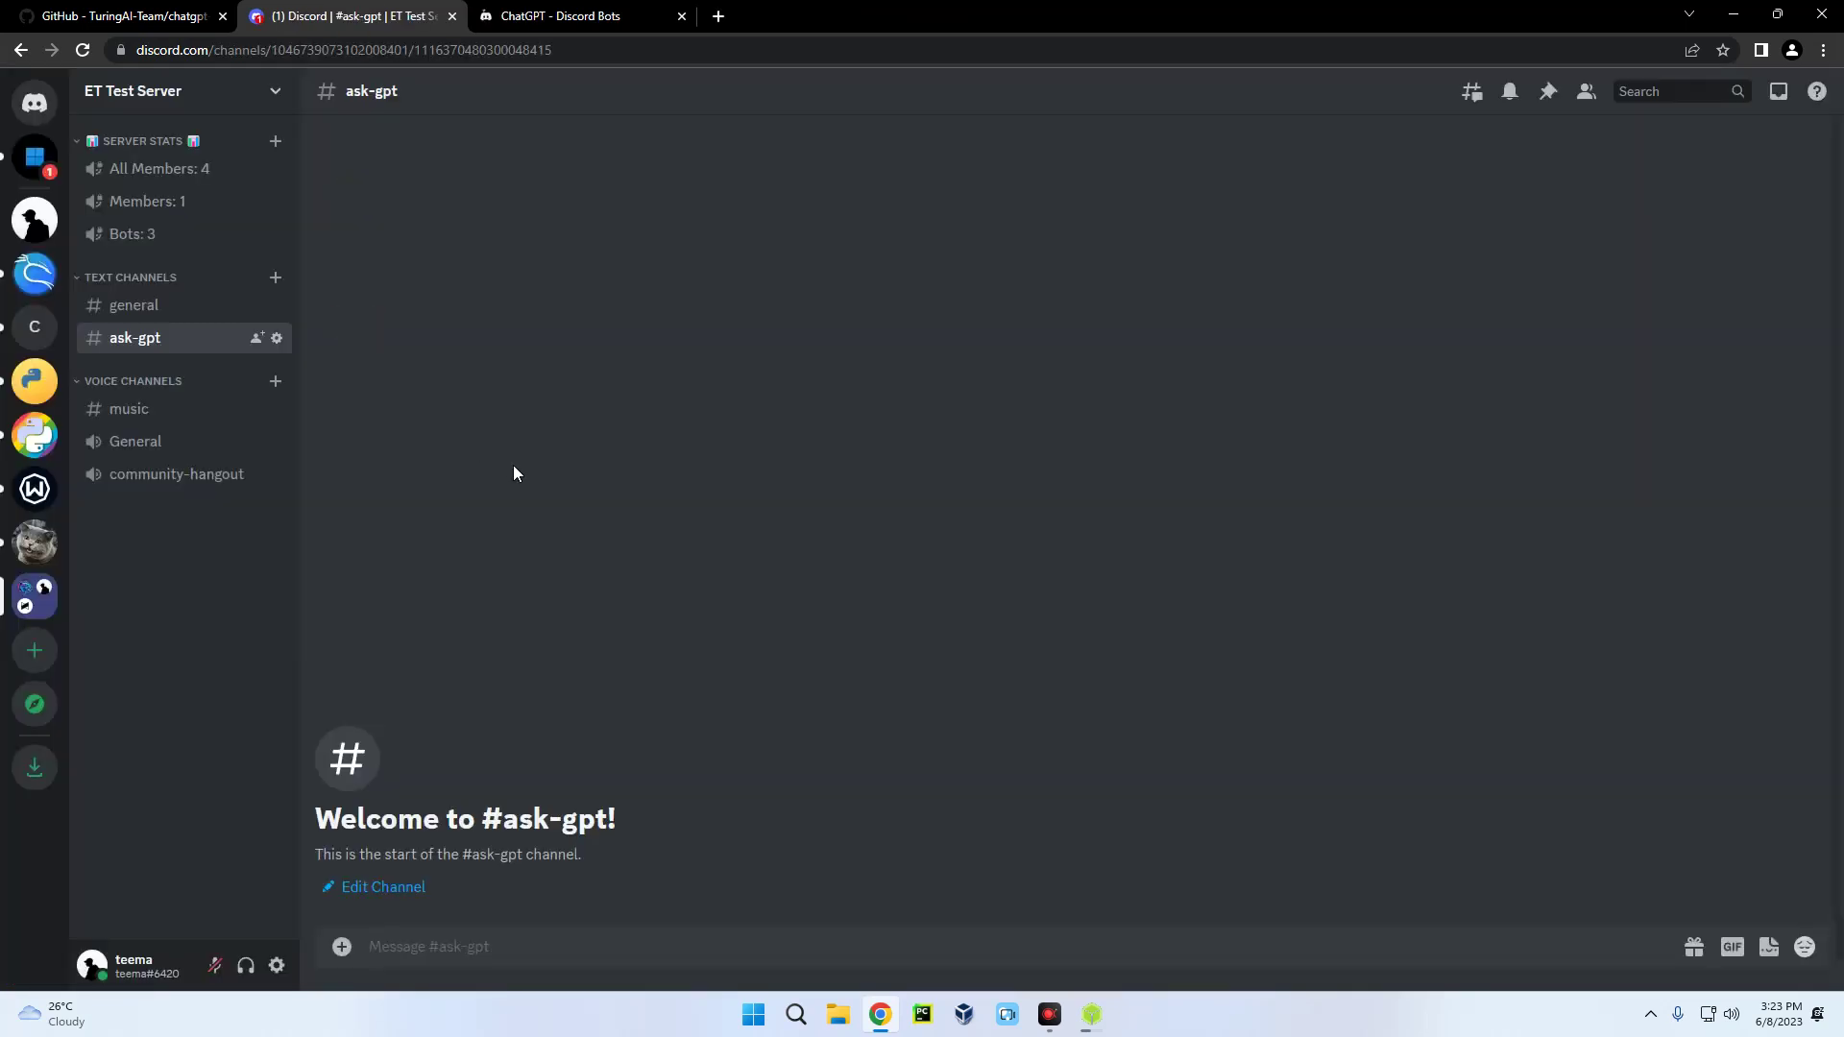
{"action": "left_click", "coordinate": [274, 91]}
{"action": "left_click", "coordinate": [274, 91]}
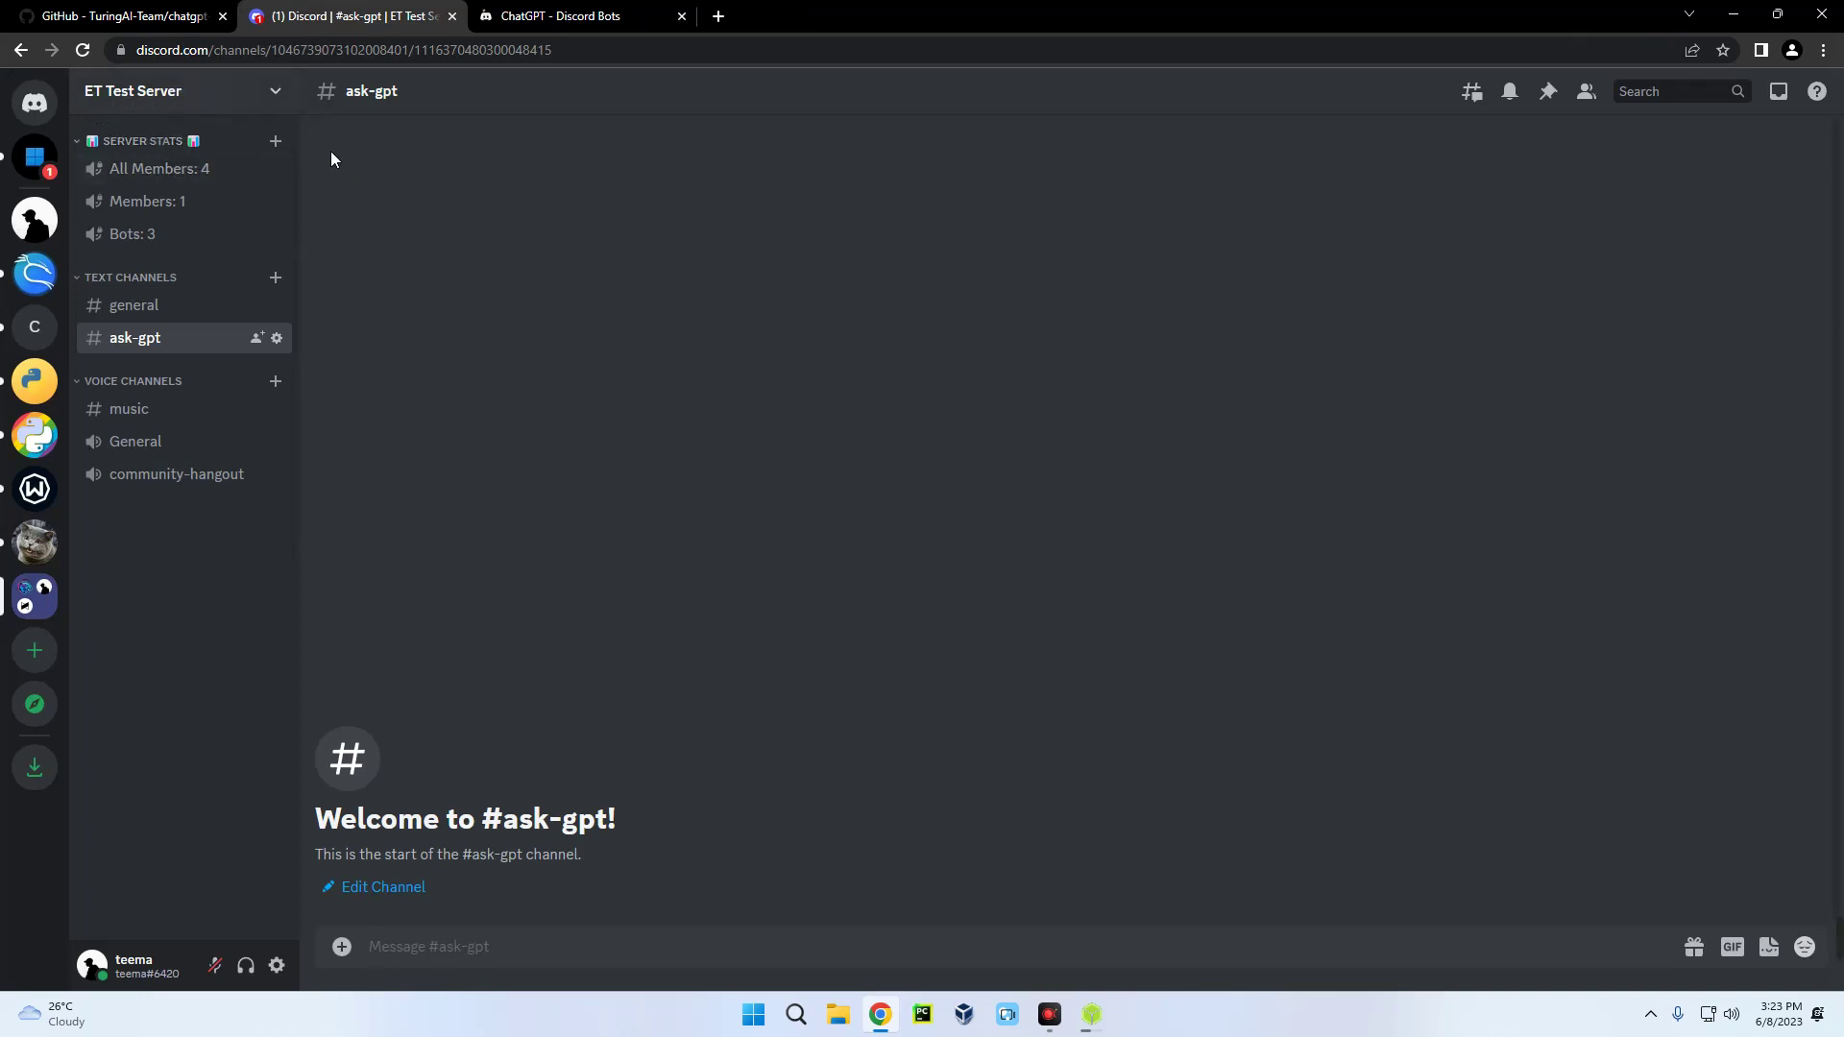
{"action": "left_click", "coordinate": [628, 15]}
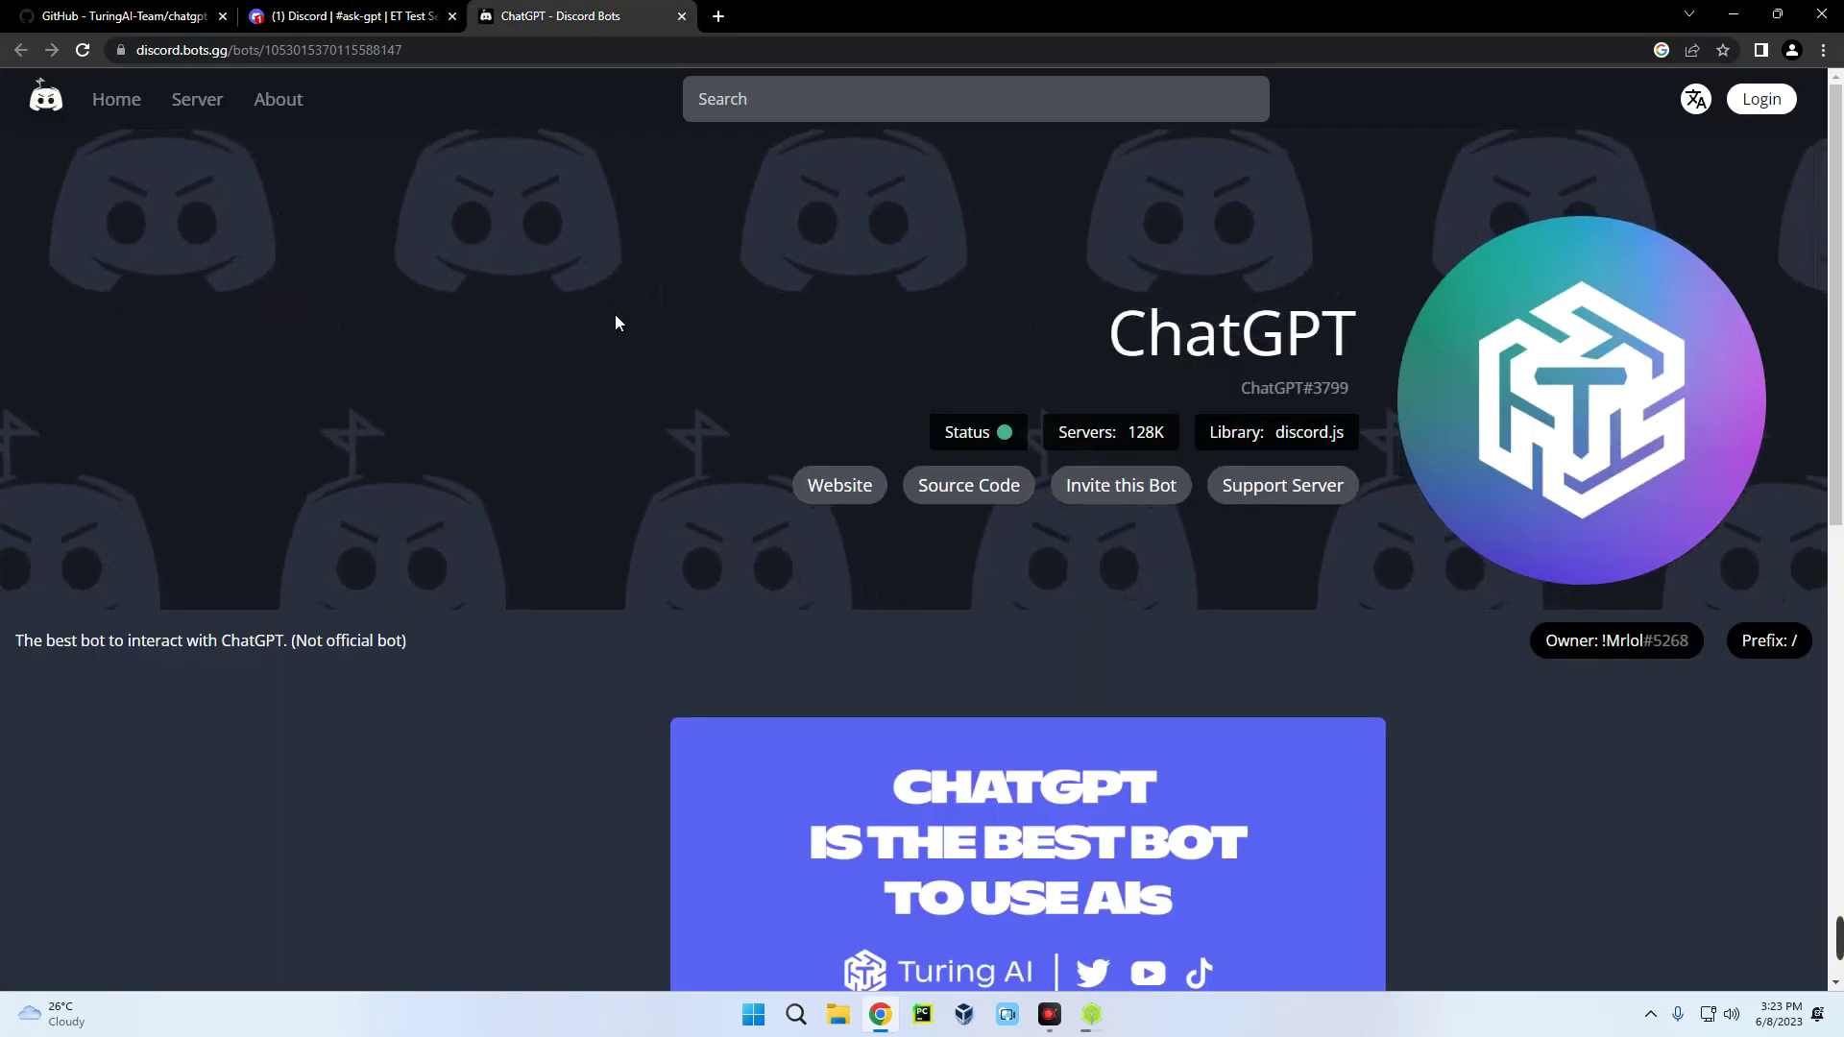
{"action": "scroll", "coordinate": [677, 394], "scroll_direction": "down", "scroll_amount": 2}
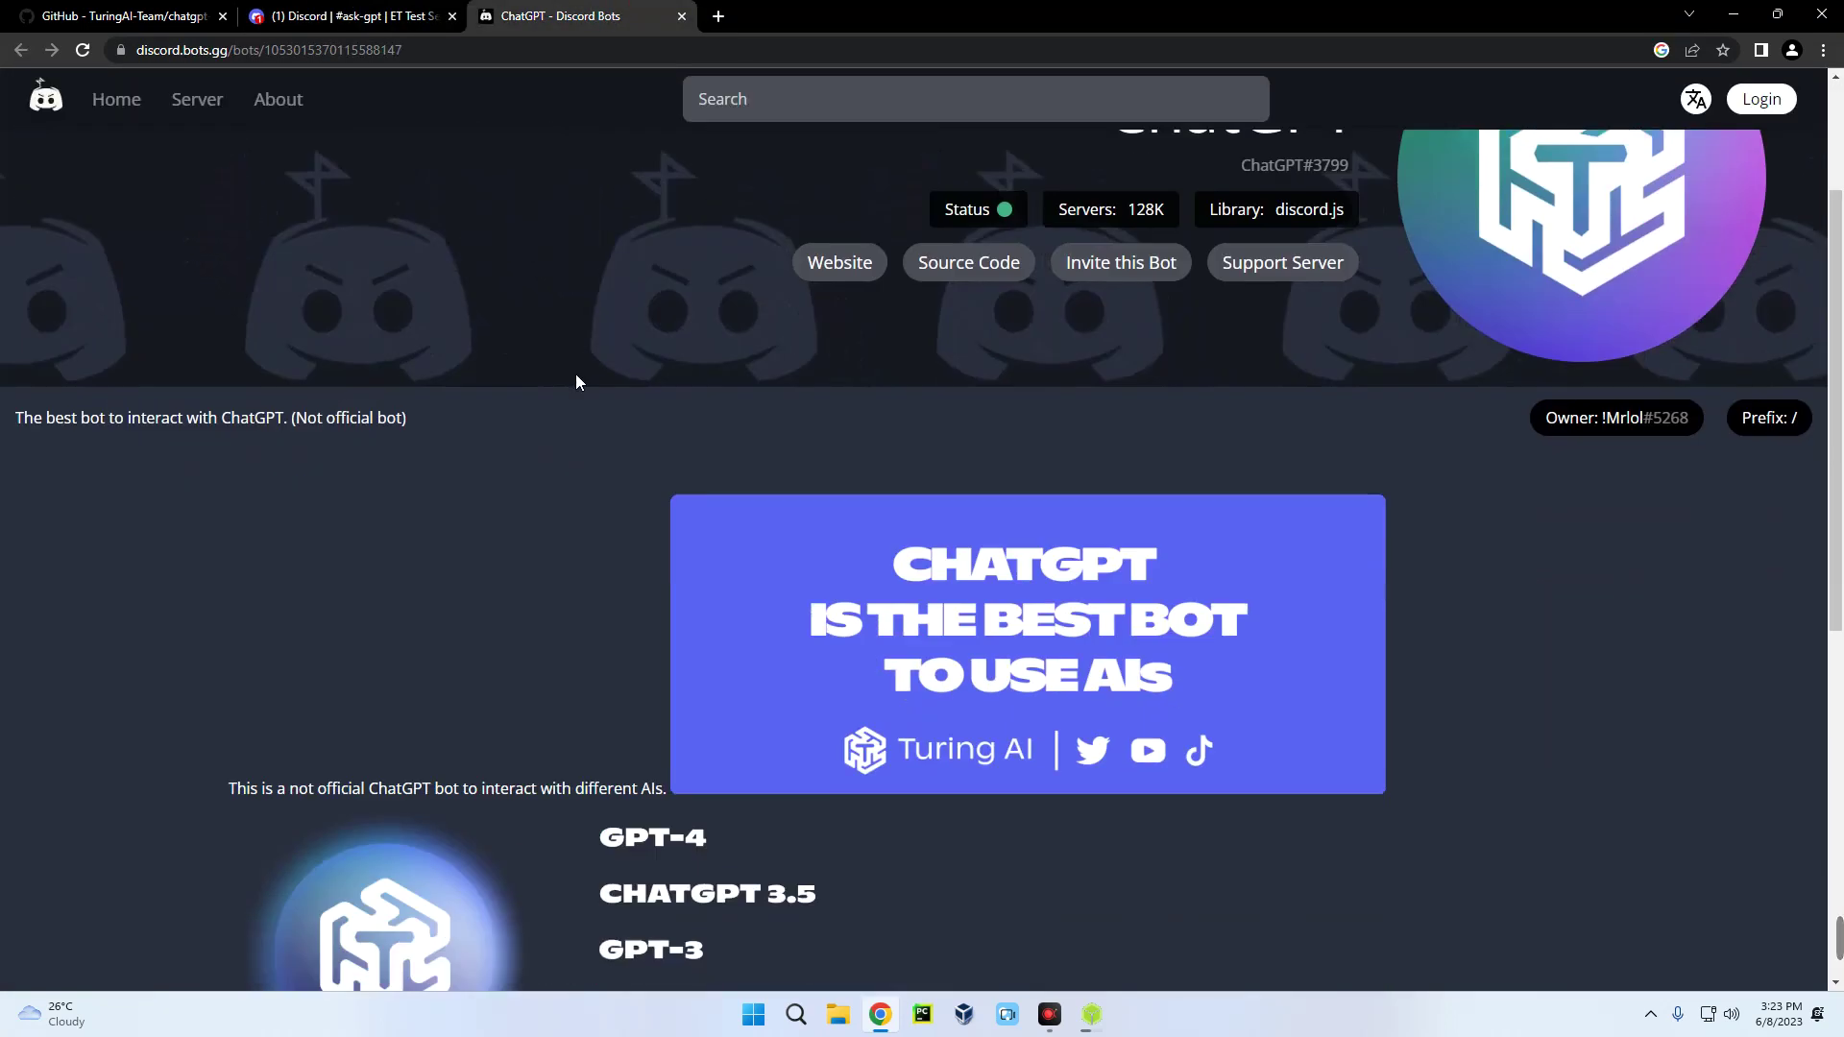
{"action": "scroll", "coordinate": [574, 373], "scroll_direction": "down", "scroll_amount": 3}
{"action": "scroll", "coordinate": [575, 372], "scroll_direction": "up", "scroll_amount": 5}
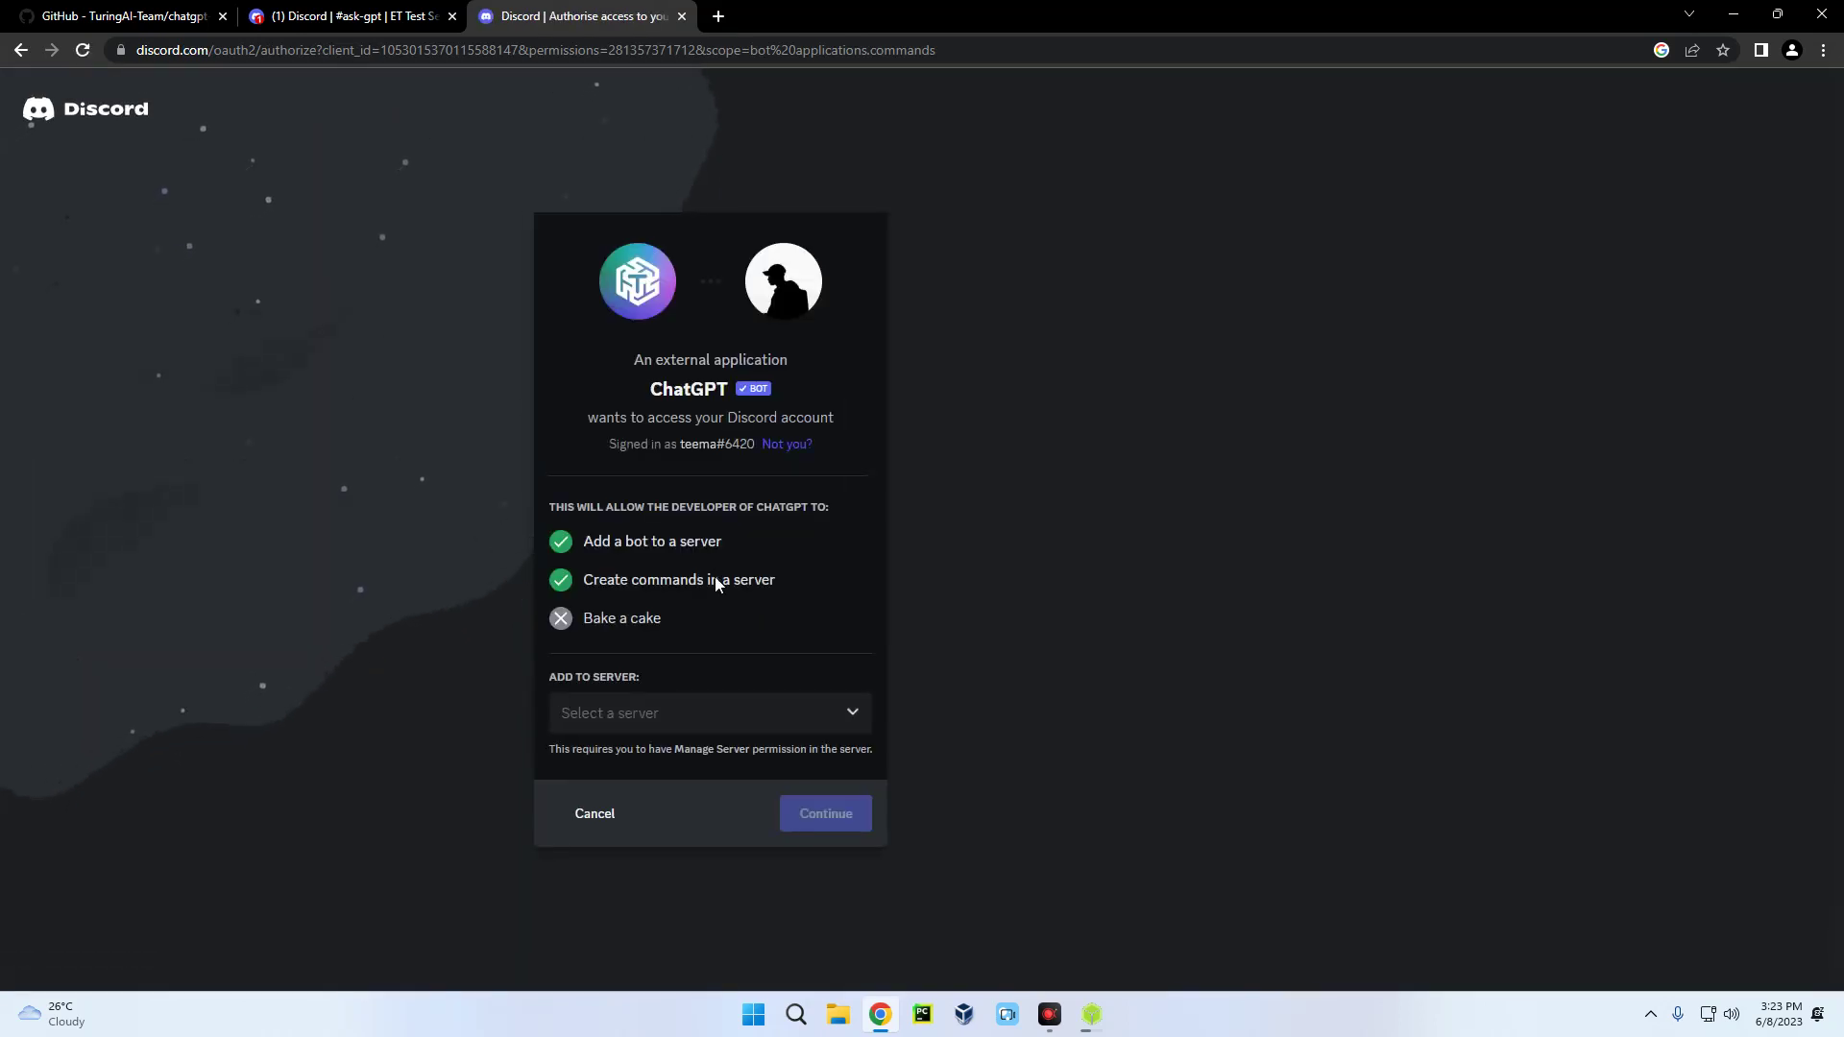
Authorise the ChatGPT bot for ET Test Server and return to the #ask-gpt channel.
{"action": "left_click", "coordinate": [674, 716]}
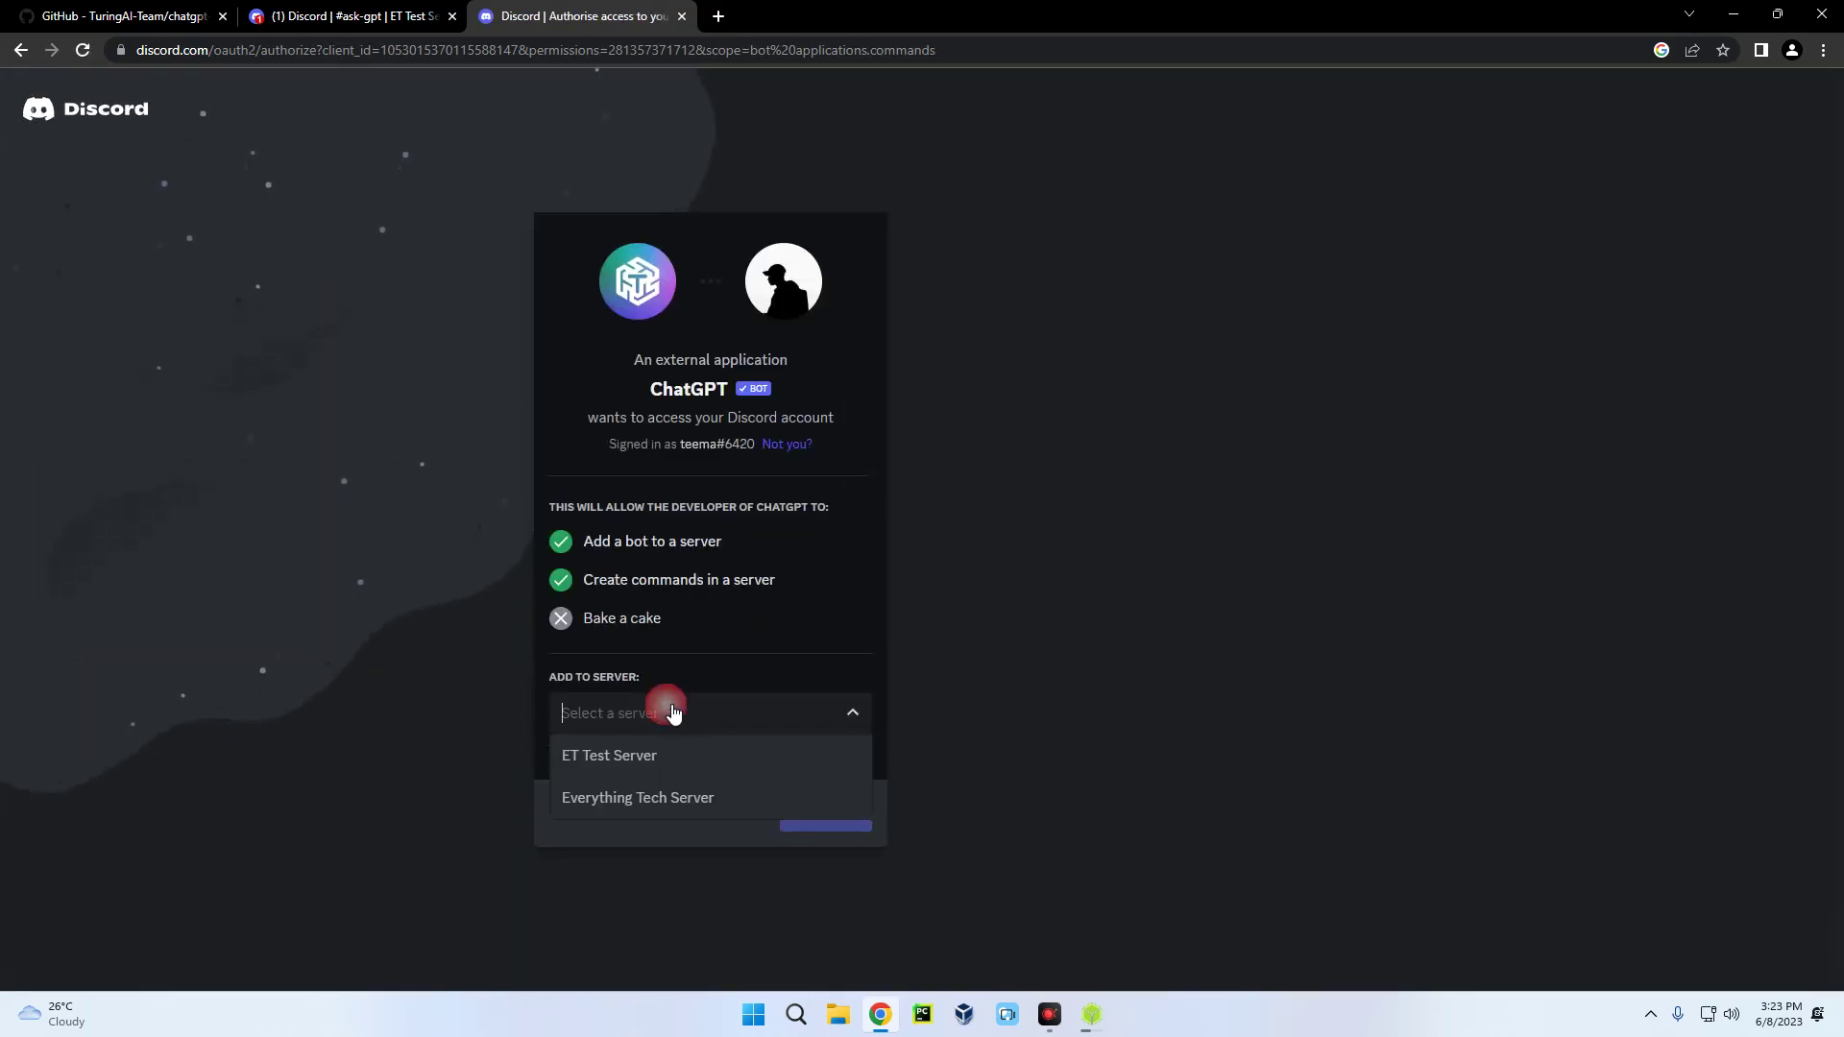
{"action": "left_click", "coordinate": [707, 760]}
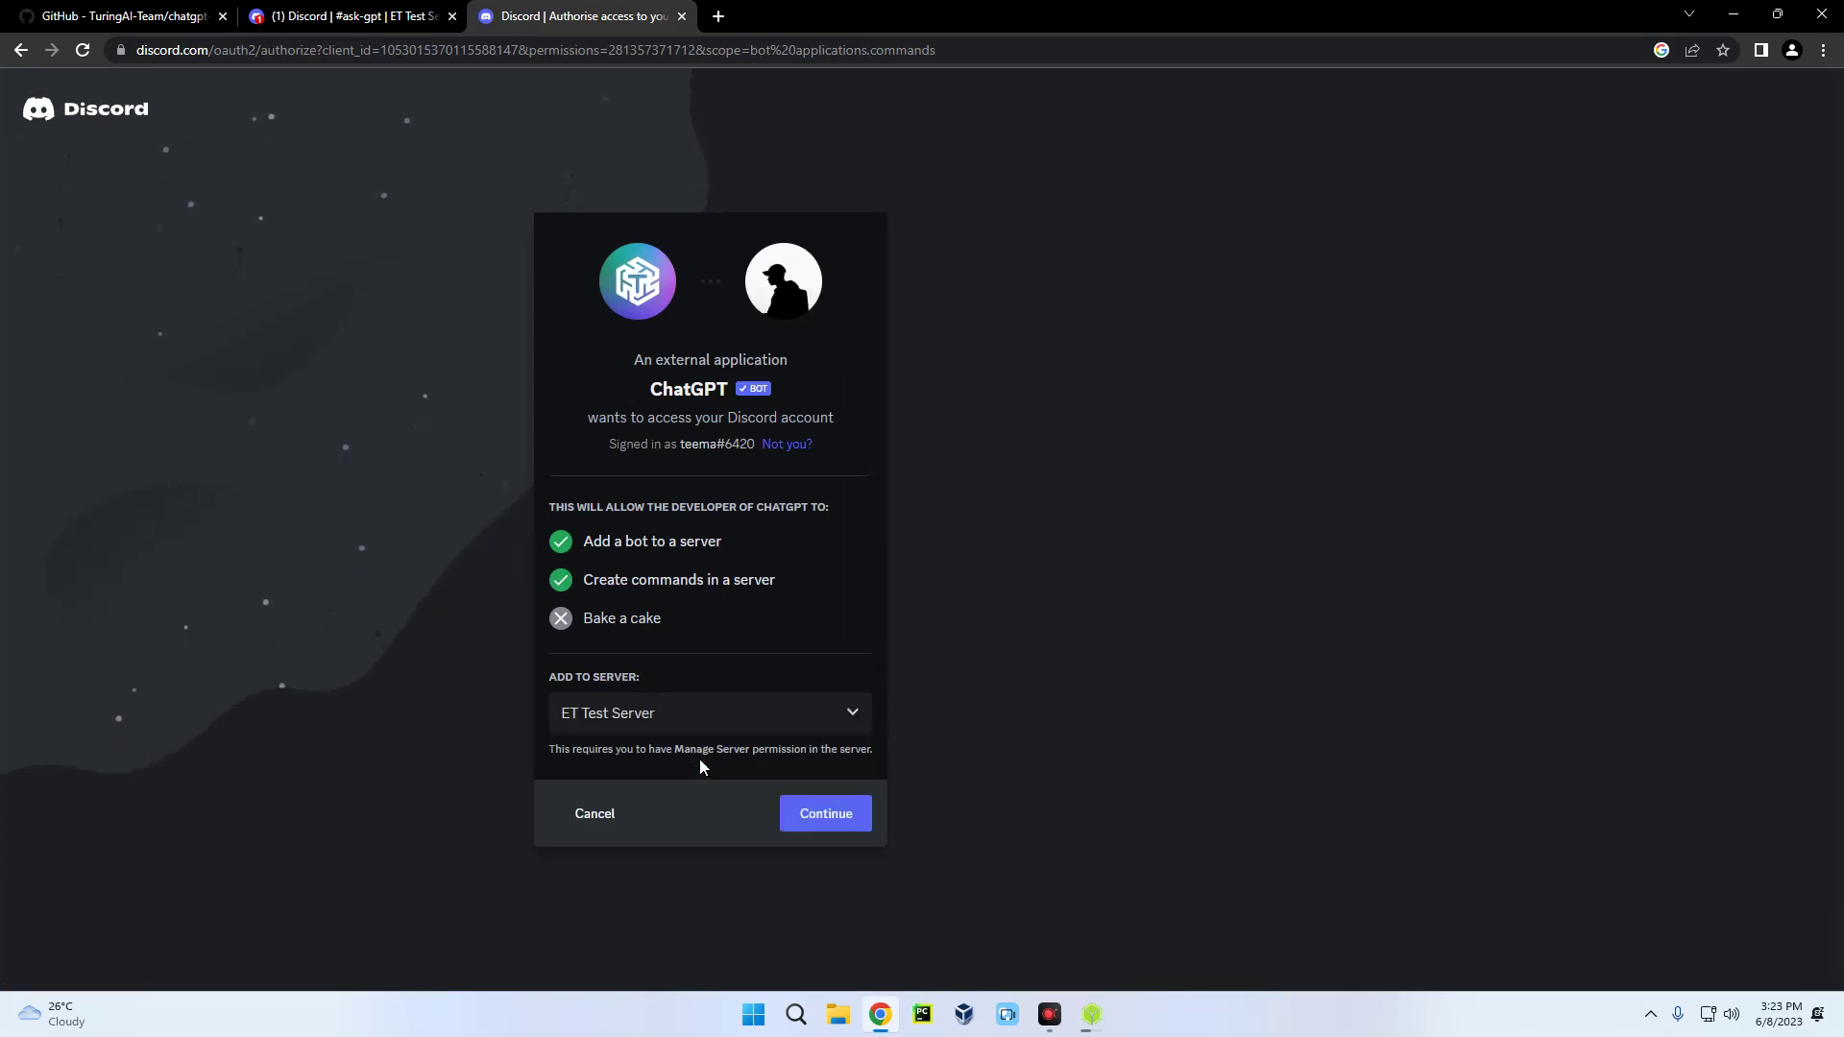
{"action": "left_click", "coordinate": [826, 812]}
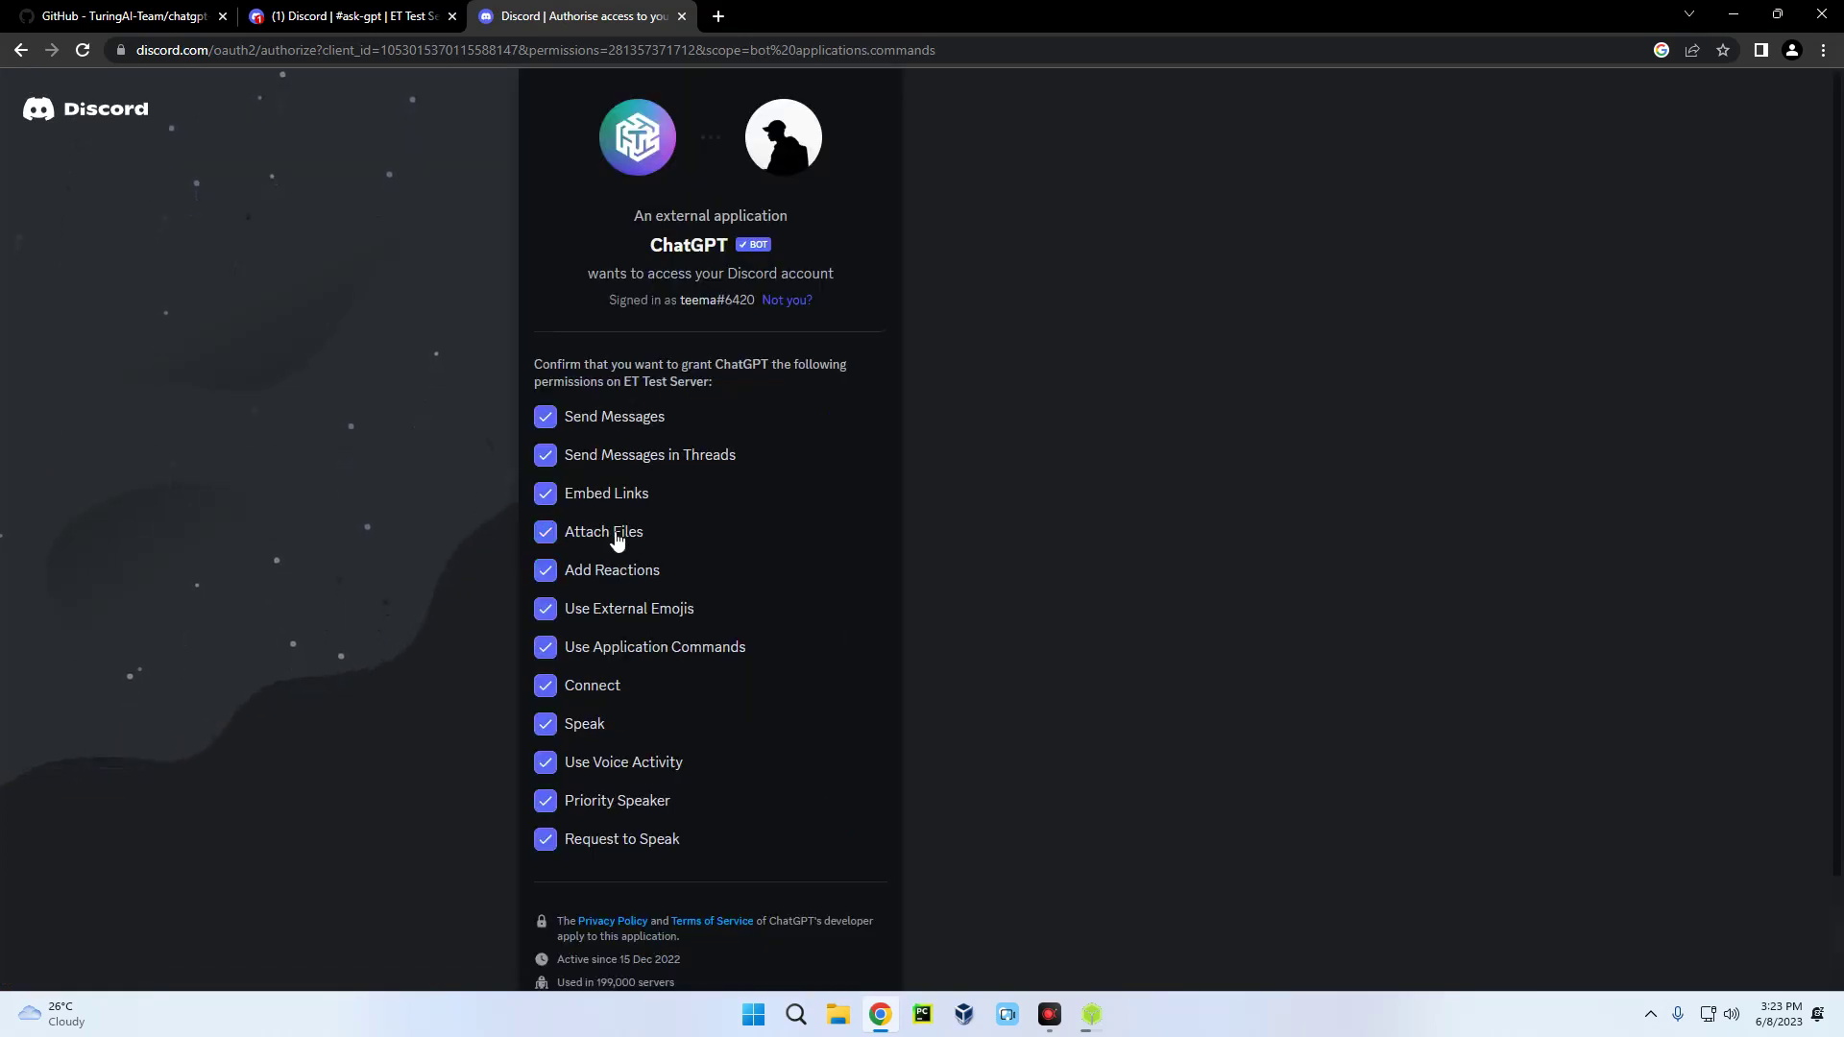
{"action": "scroll", "coordinate": [596, 475], "scroll_direction": "down", "scroll_amount": 2}
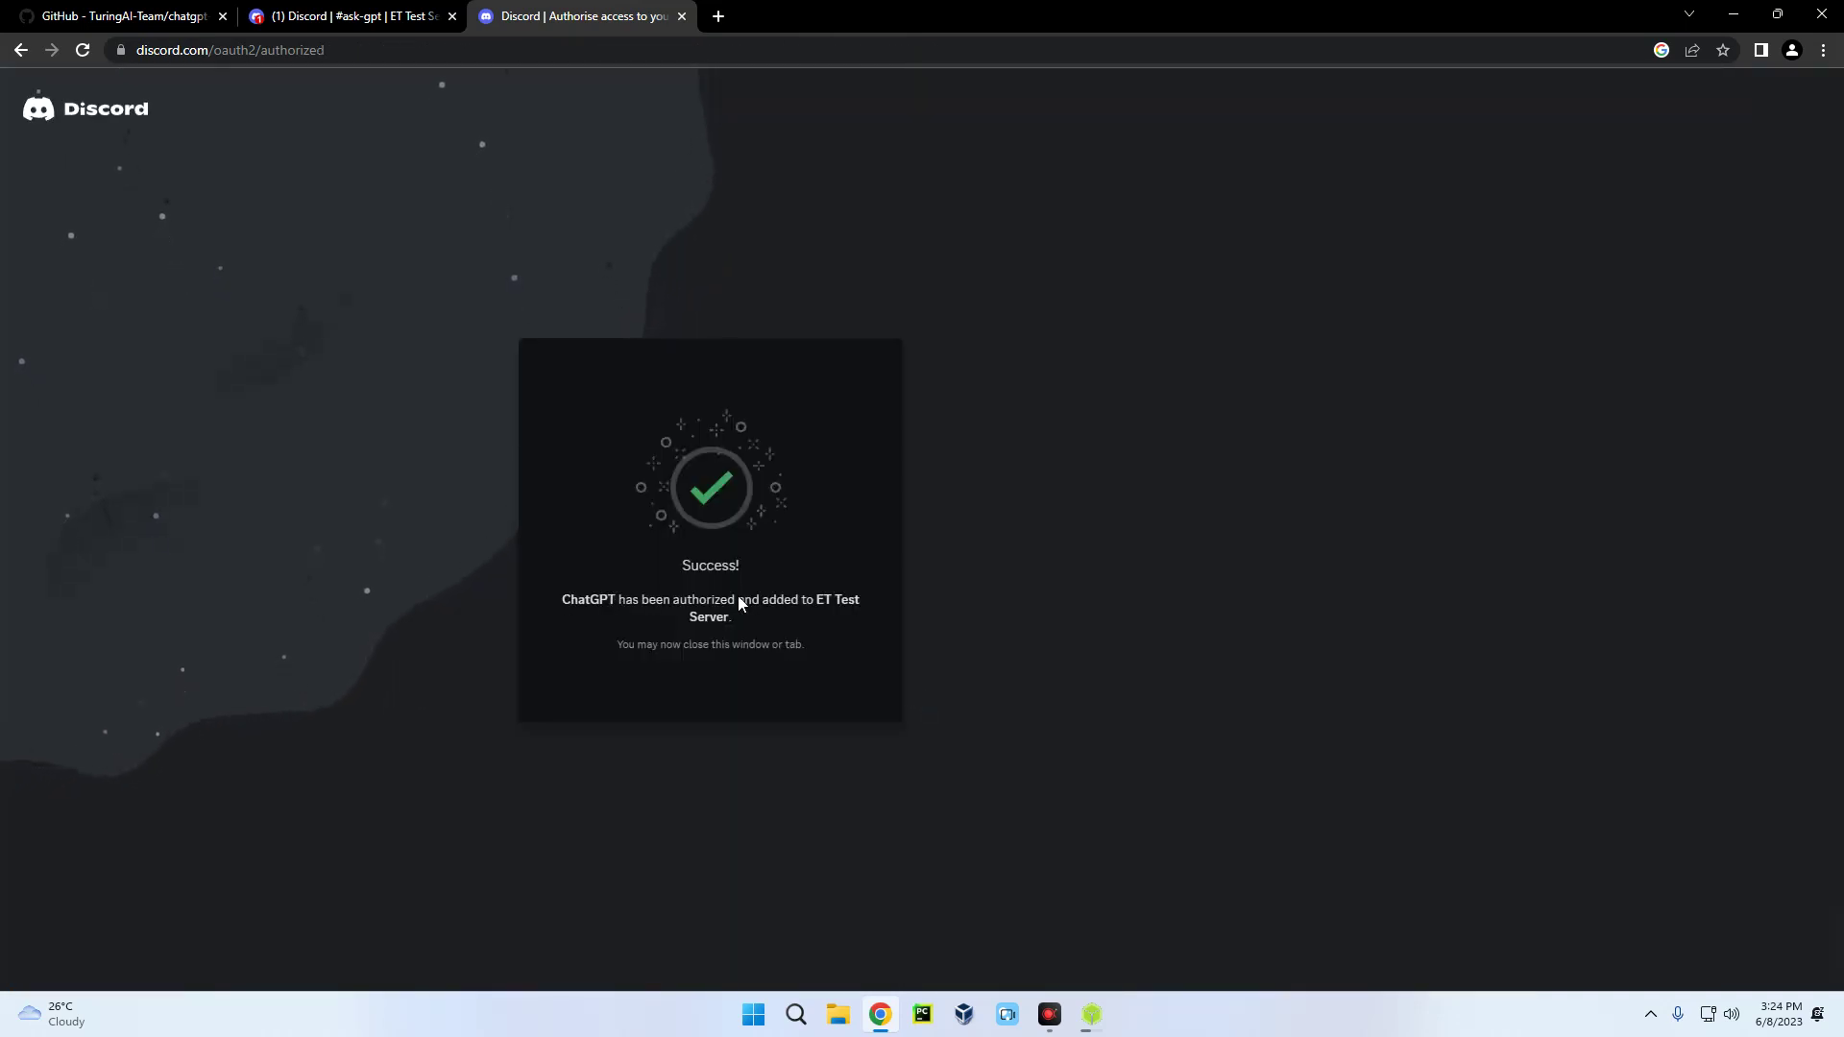
{"action": "left_click", "coordinate": [372, 16]}
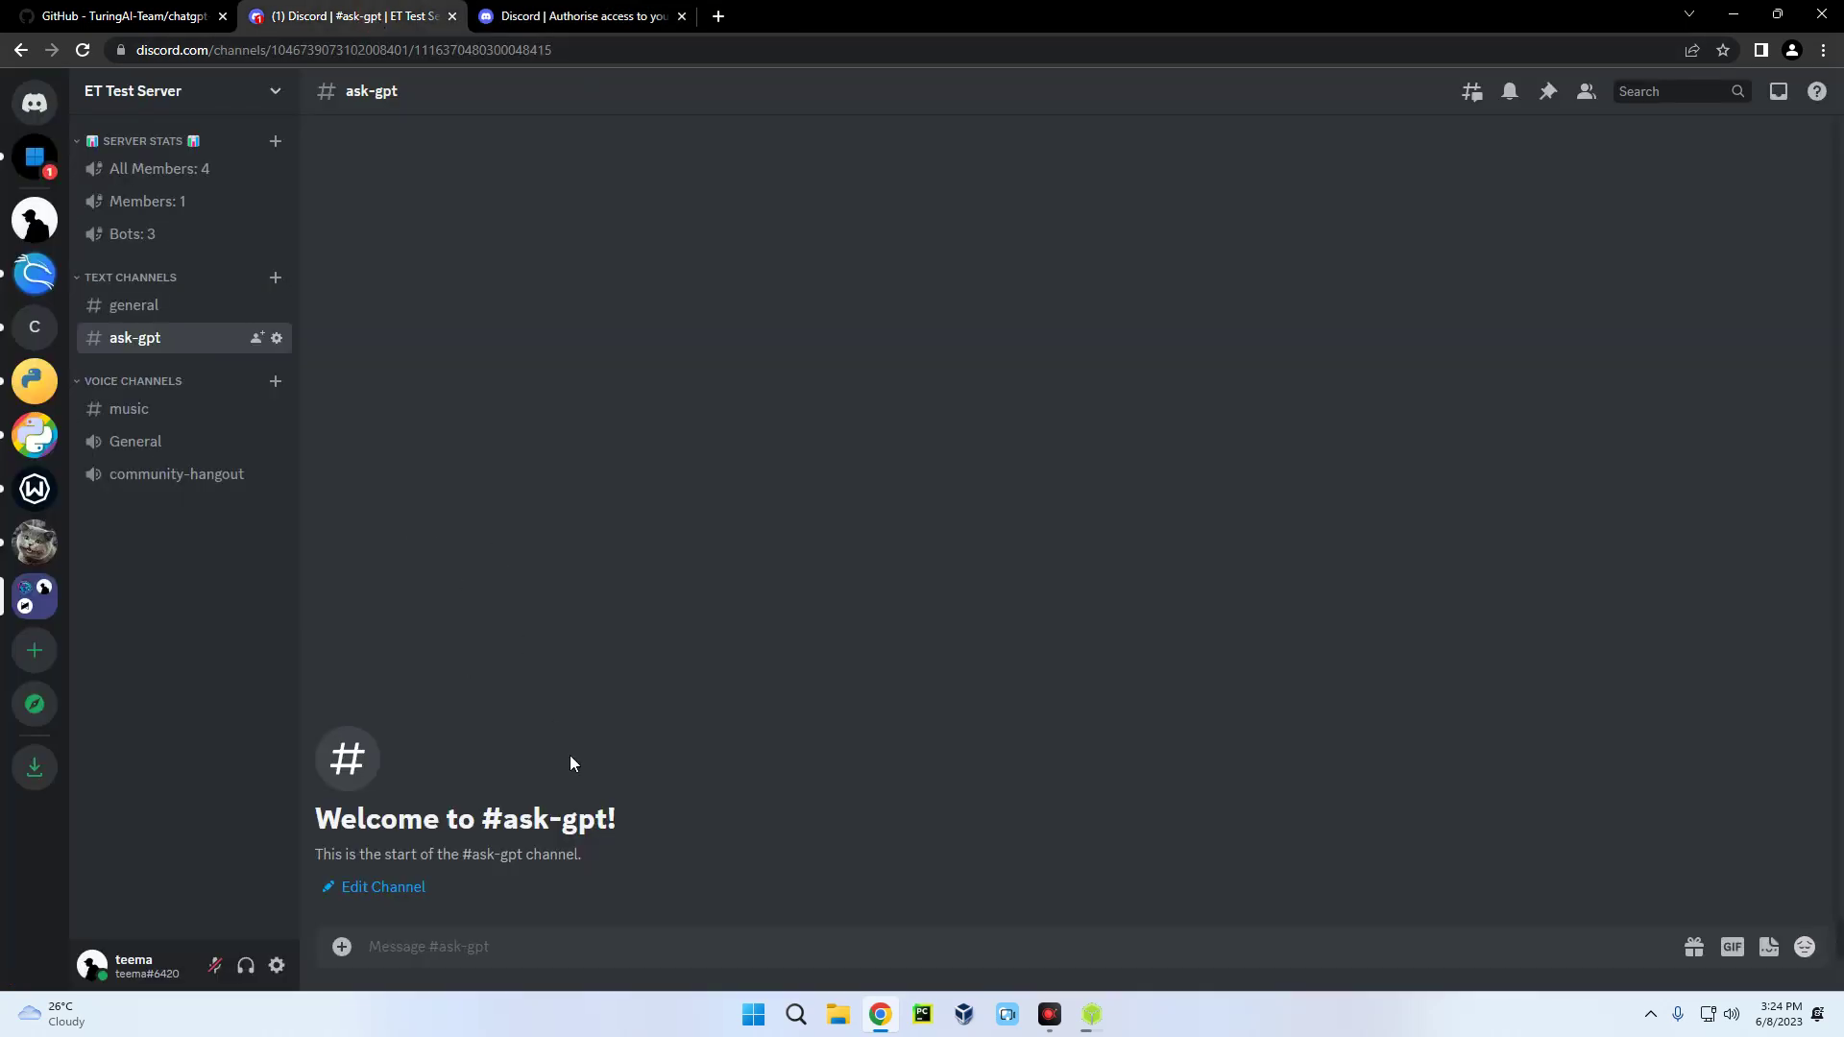
{"action": "left_click", "coordinate": [864, 947]}
{"action": "type", "text": "@chat"}
{"action": "key", "text": "Tab"}
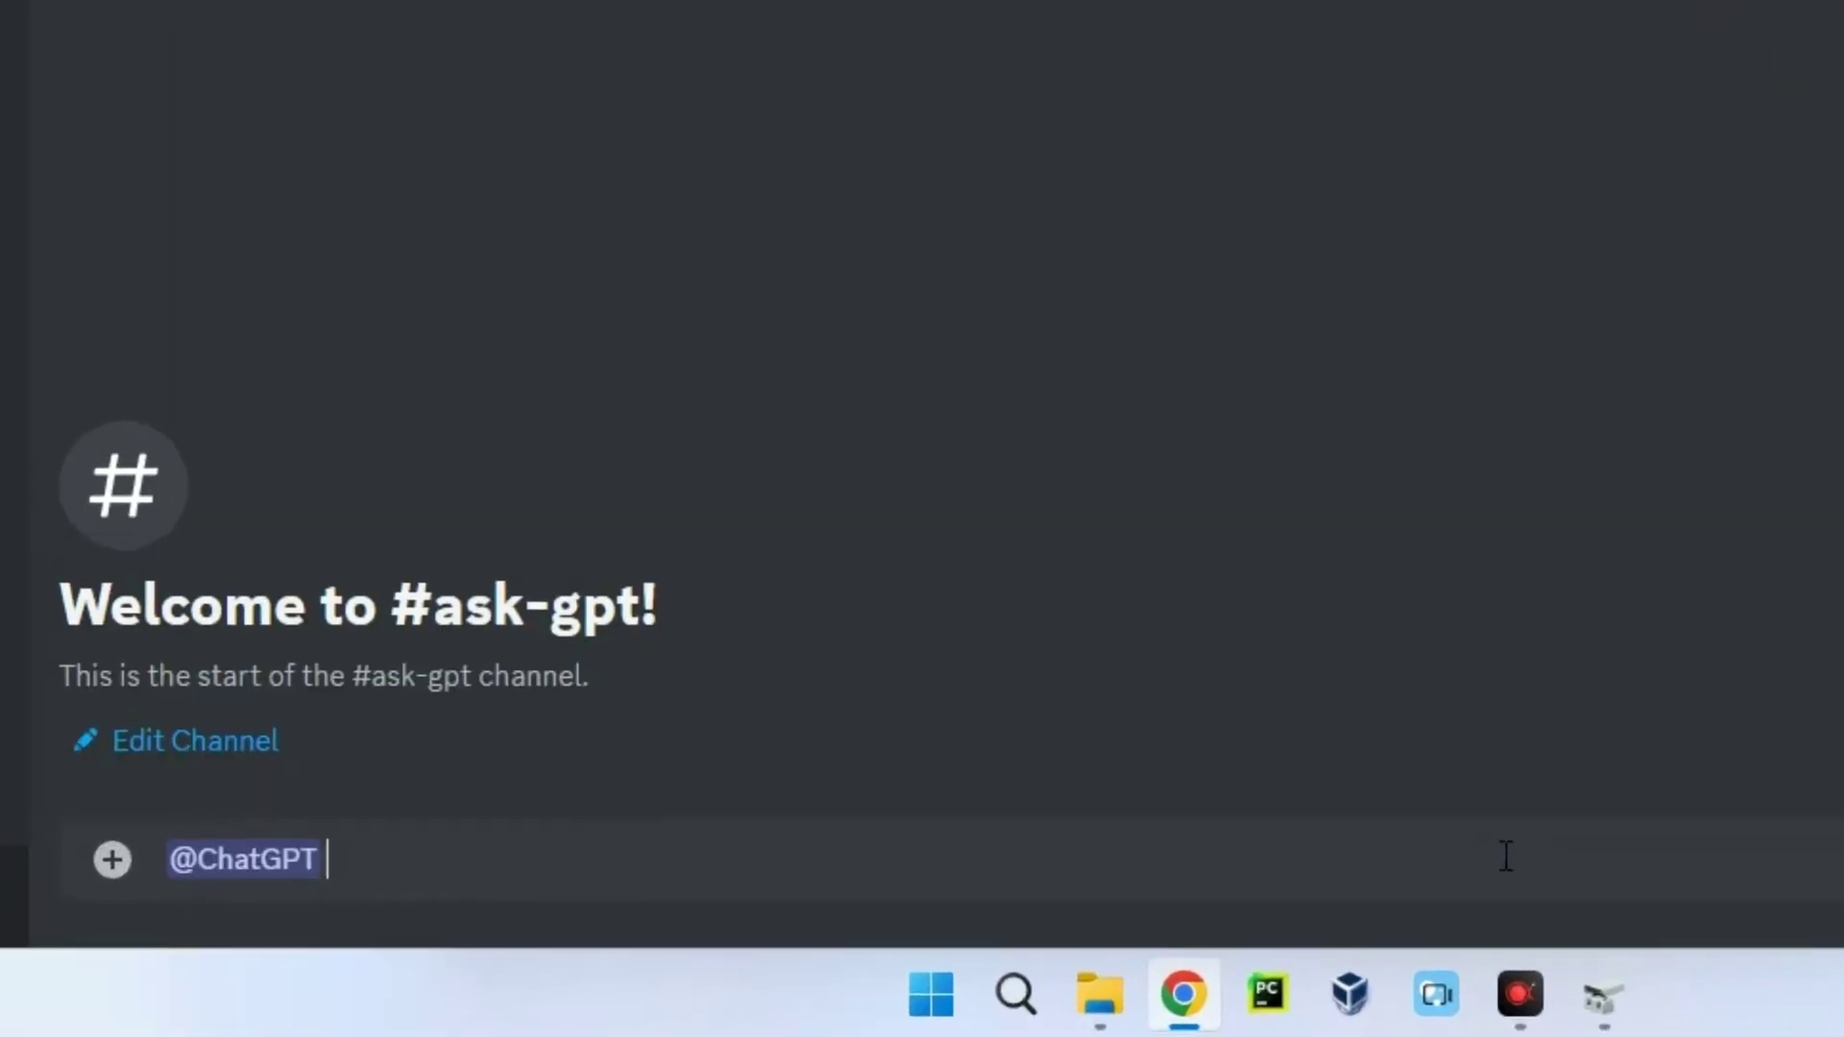
{"action": "type", "text": "What is wrong w"}
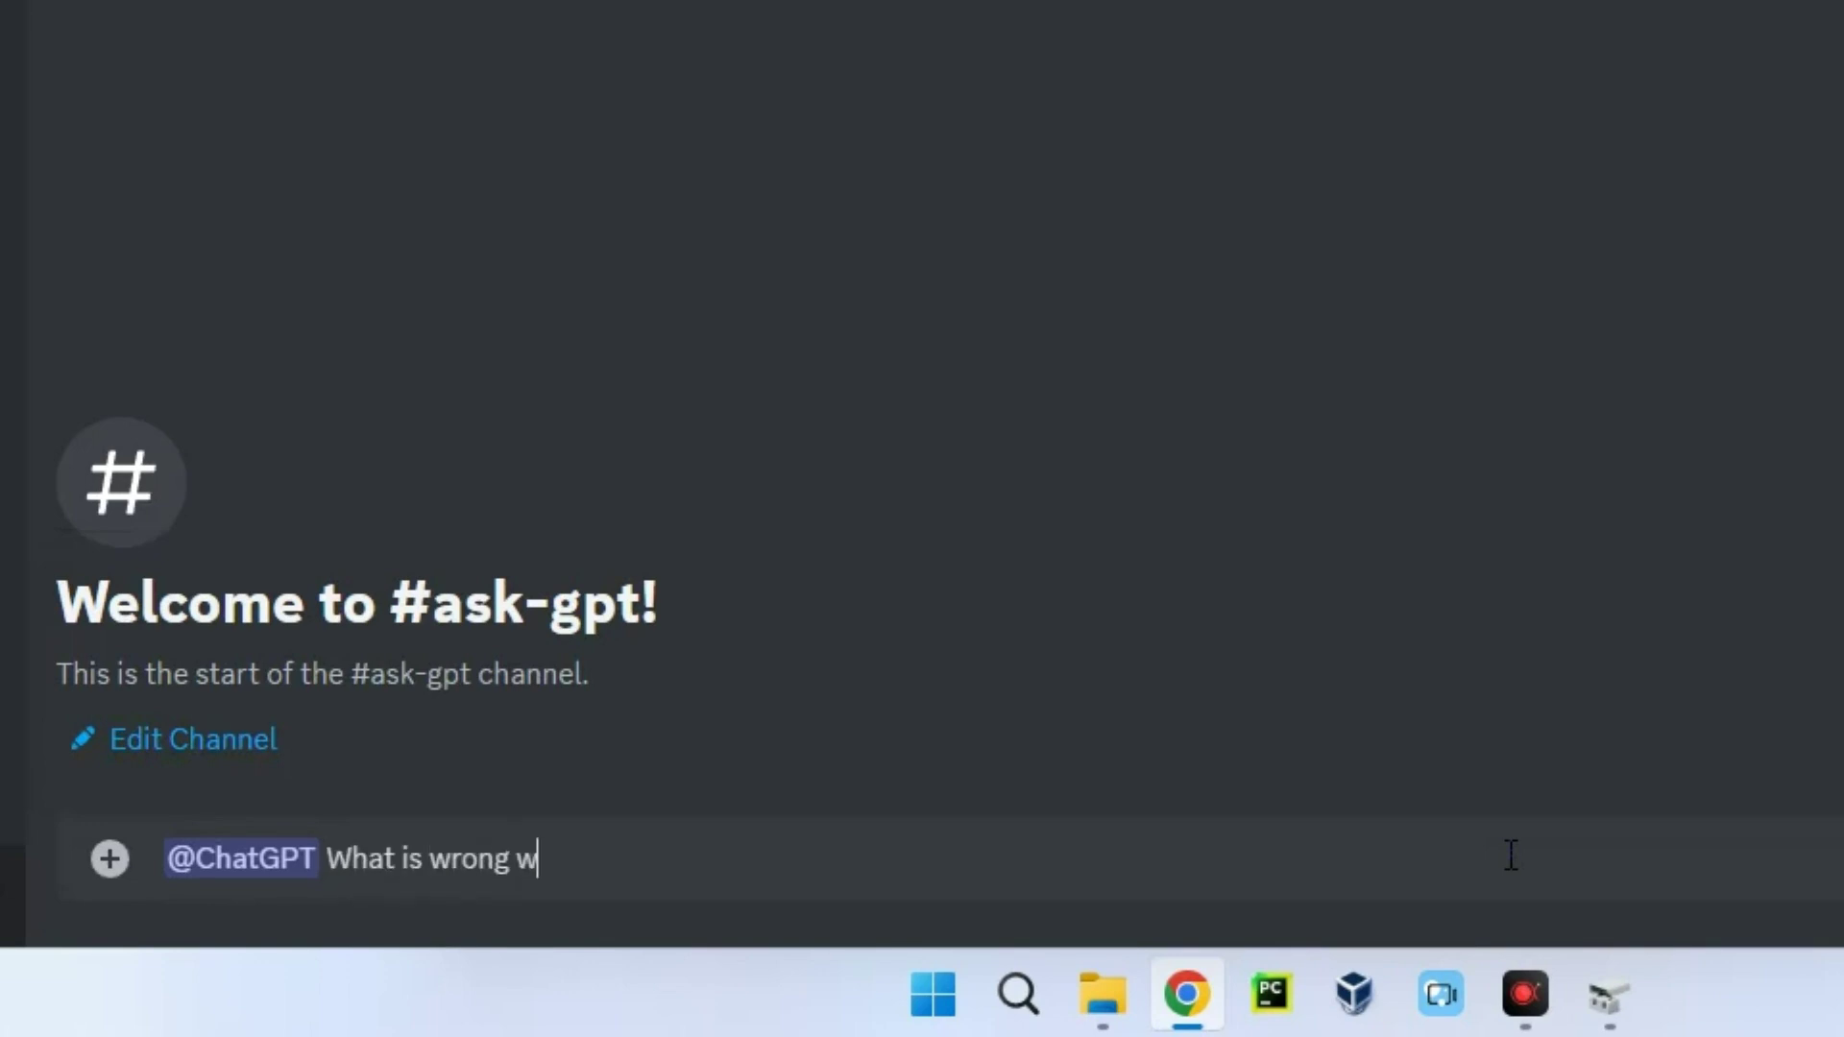
{"action": "type", "text": "ith this code:"}
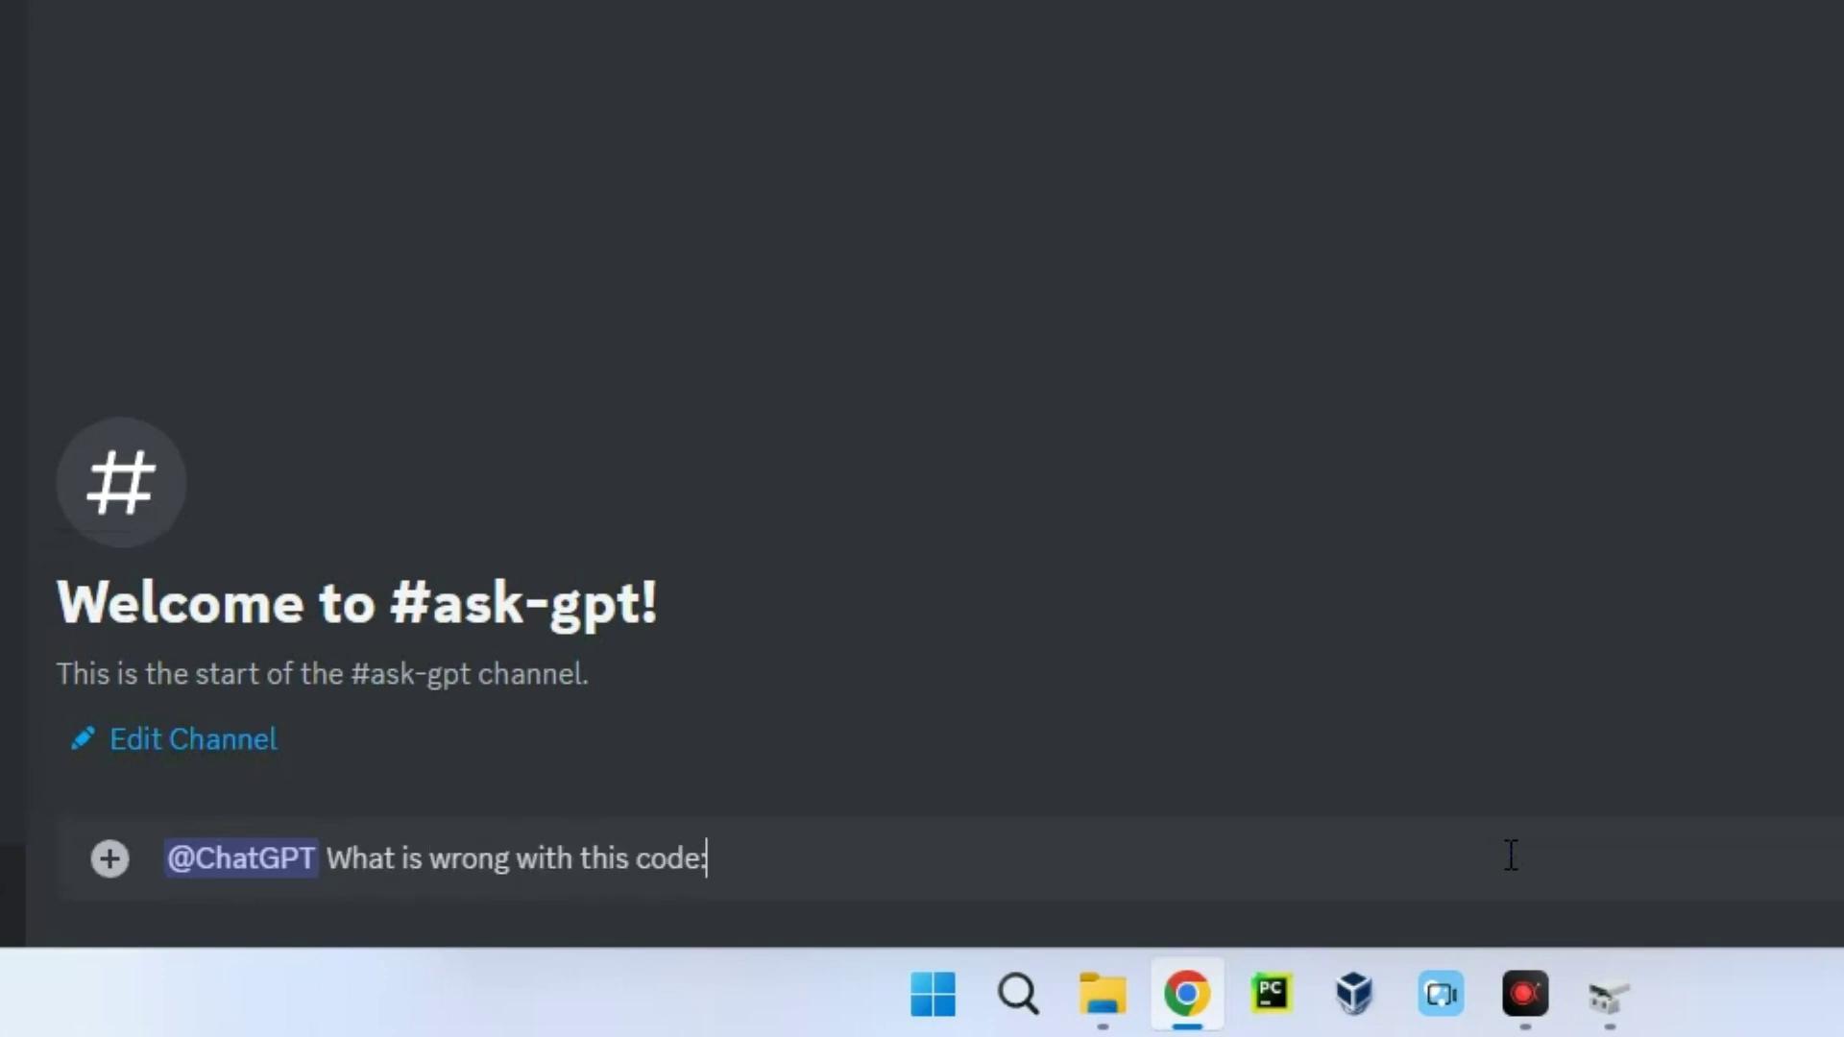
{"action": "key", "text": "shift+Return"}
{"action": "type", "text": "print("}
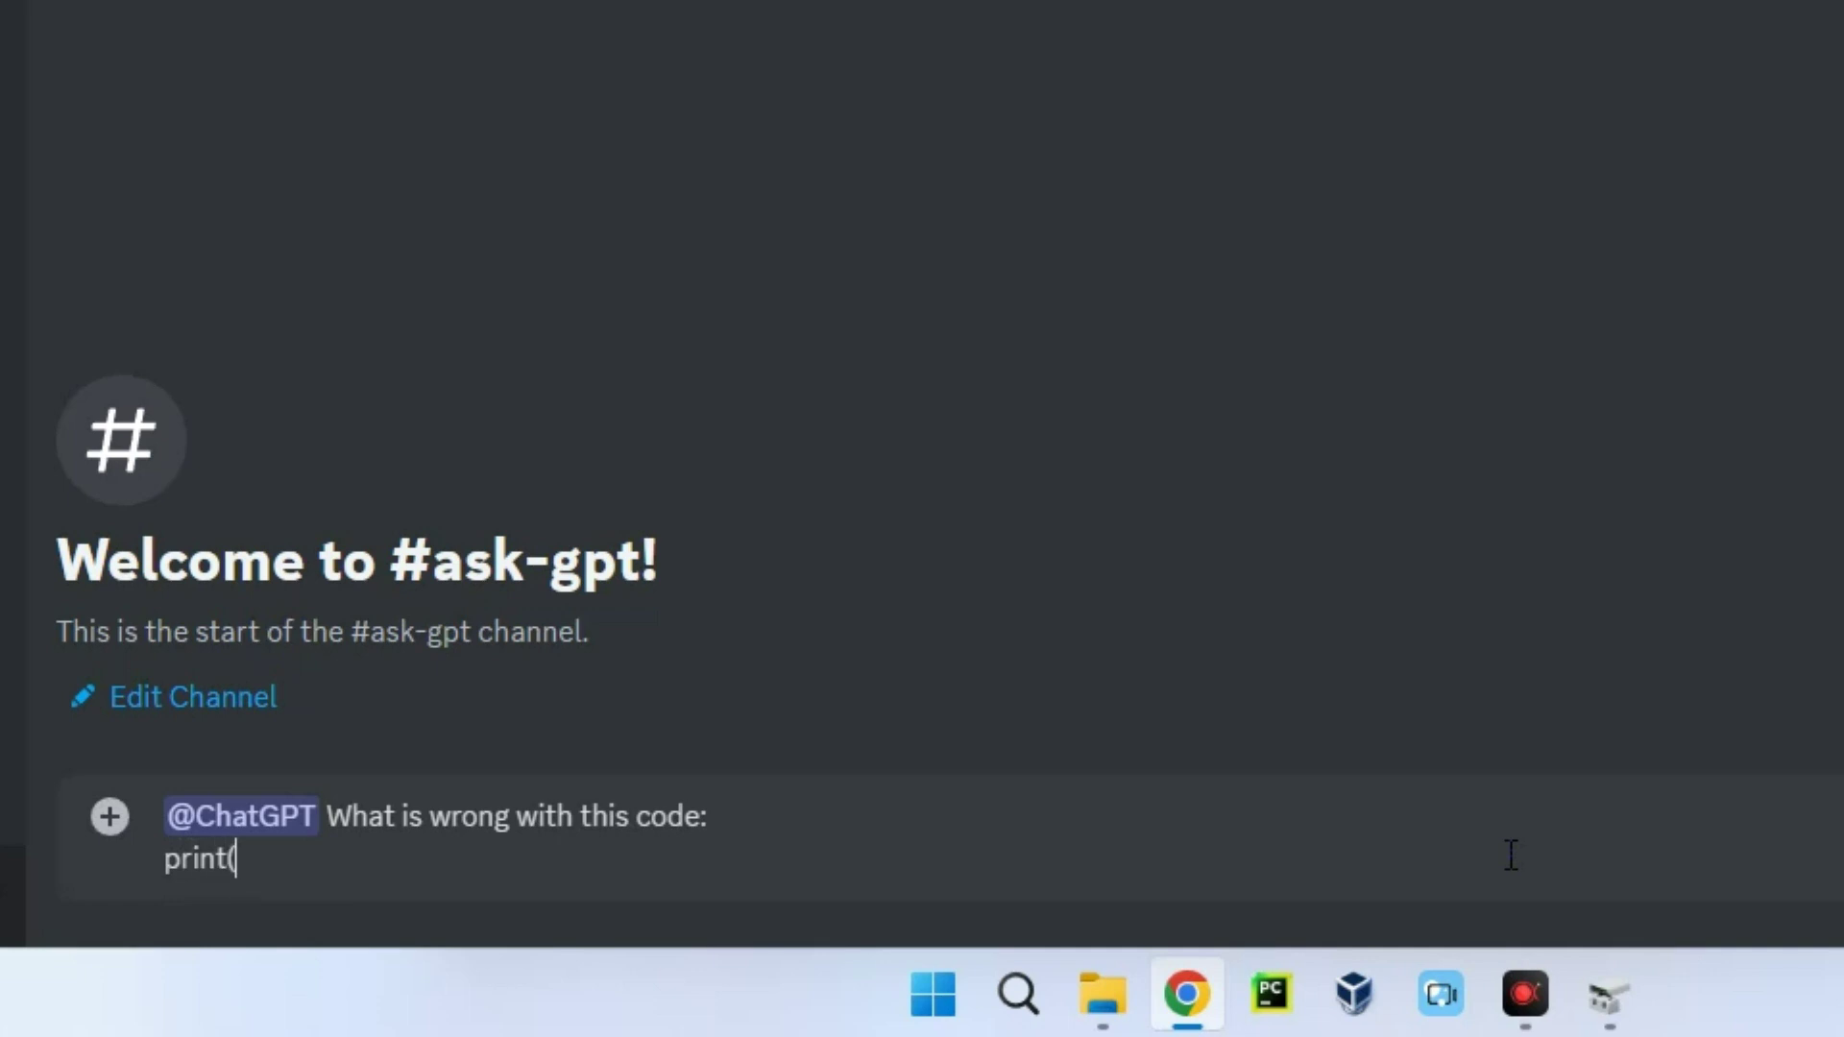
{"action": "type", "text": "'Hello World\""}
{"action": "key", "text": "Left"}
{"action": "key", "text": "Left"}
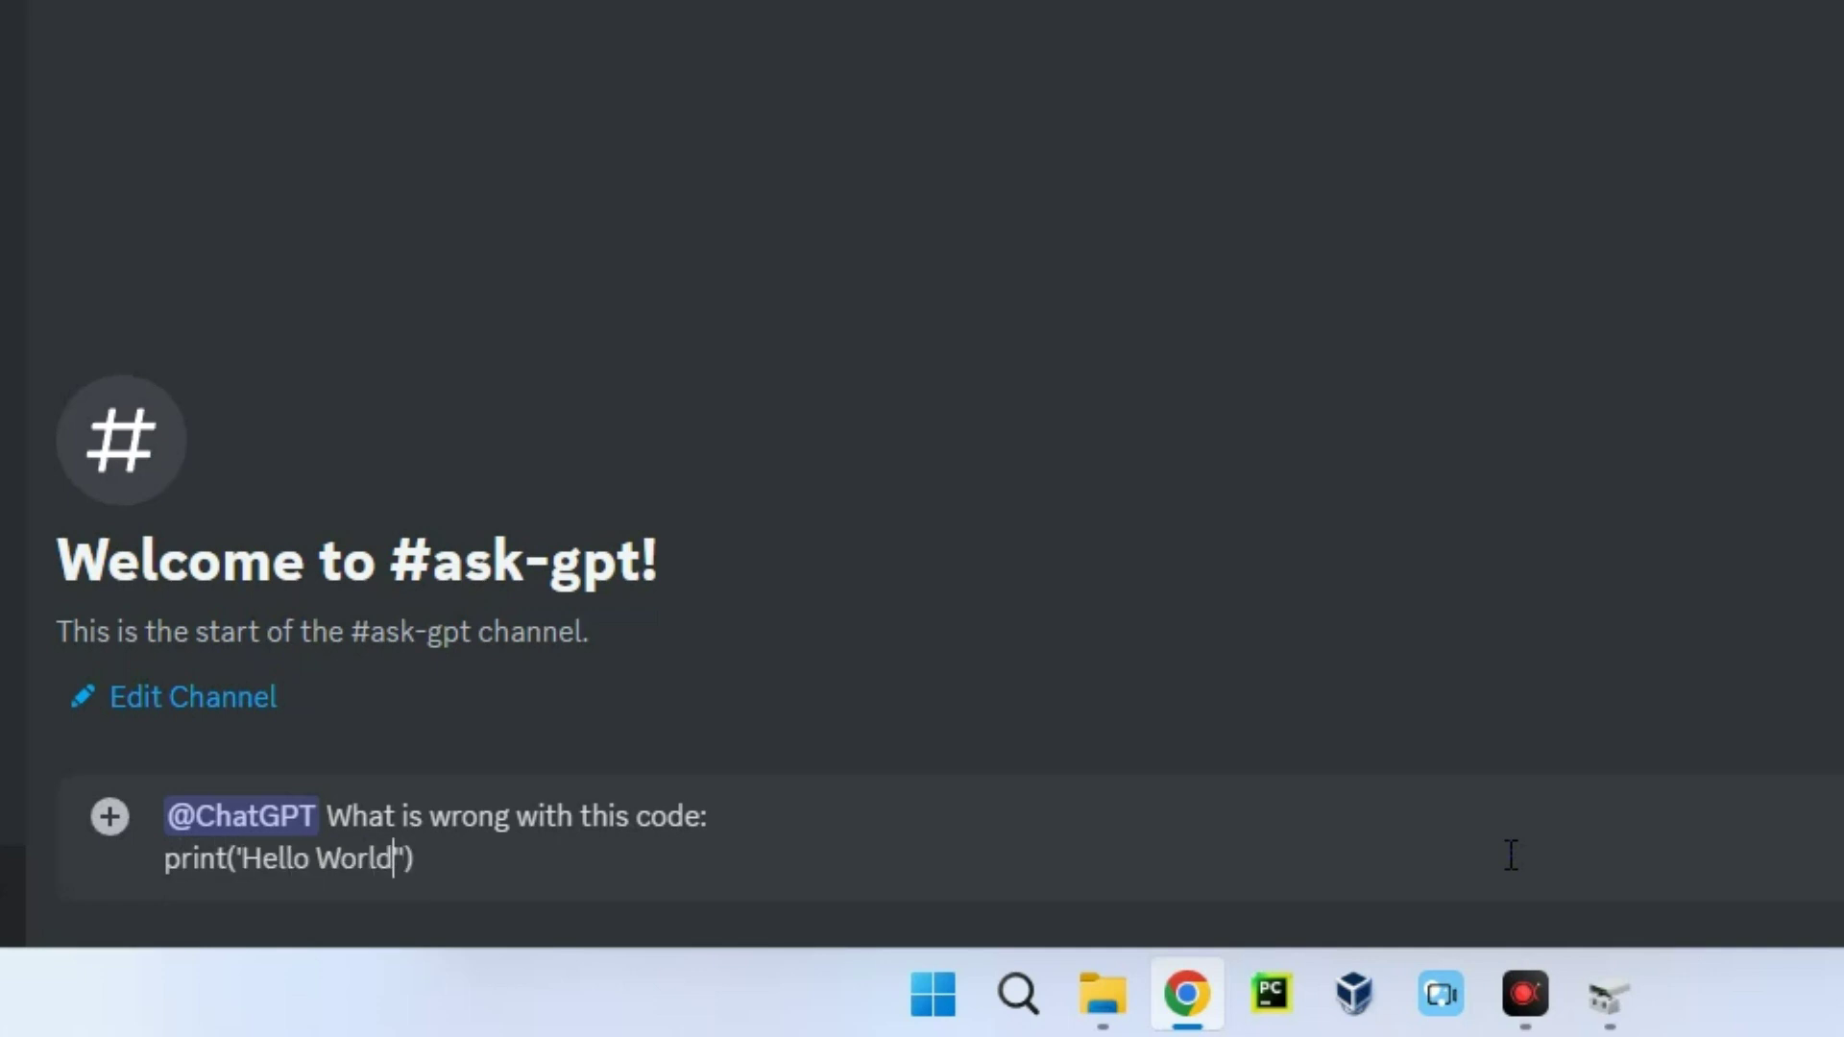
{"action": "key", "text": "Right"}
{"action": "key", "text": "Return"}
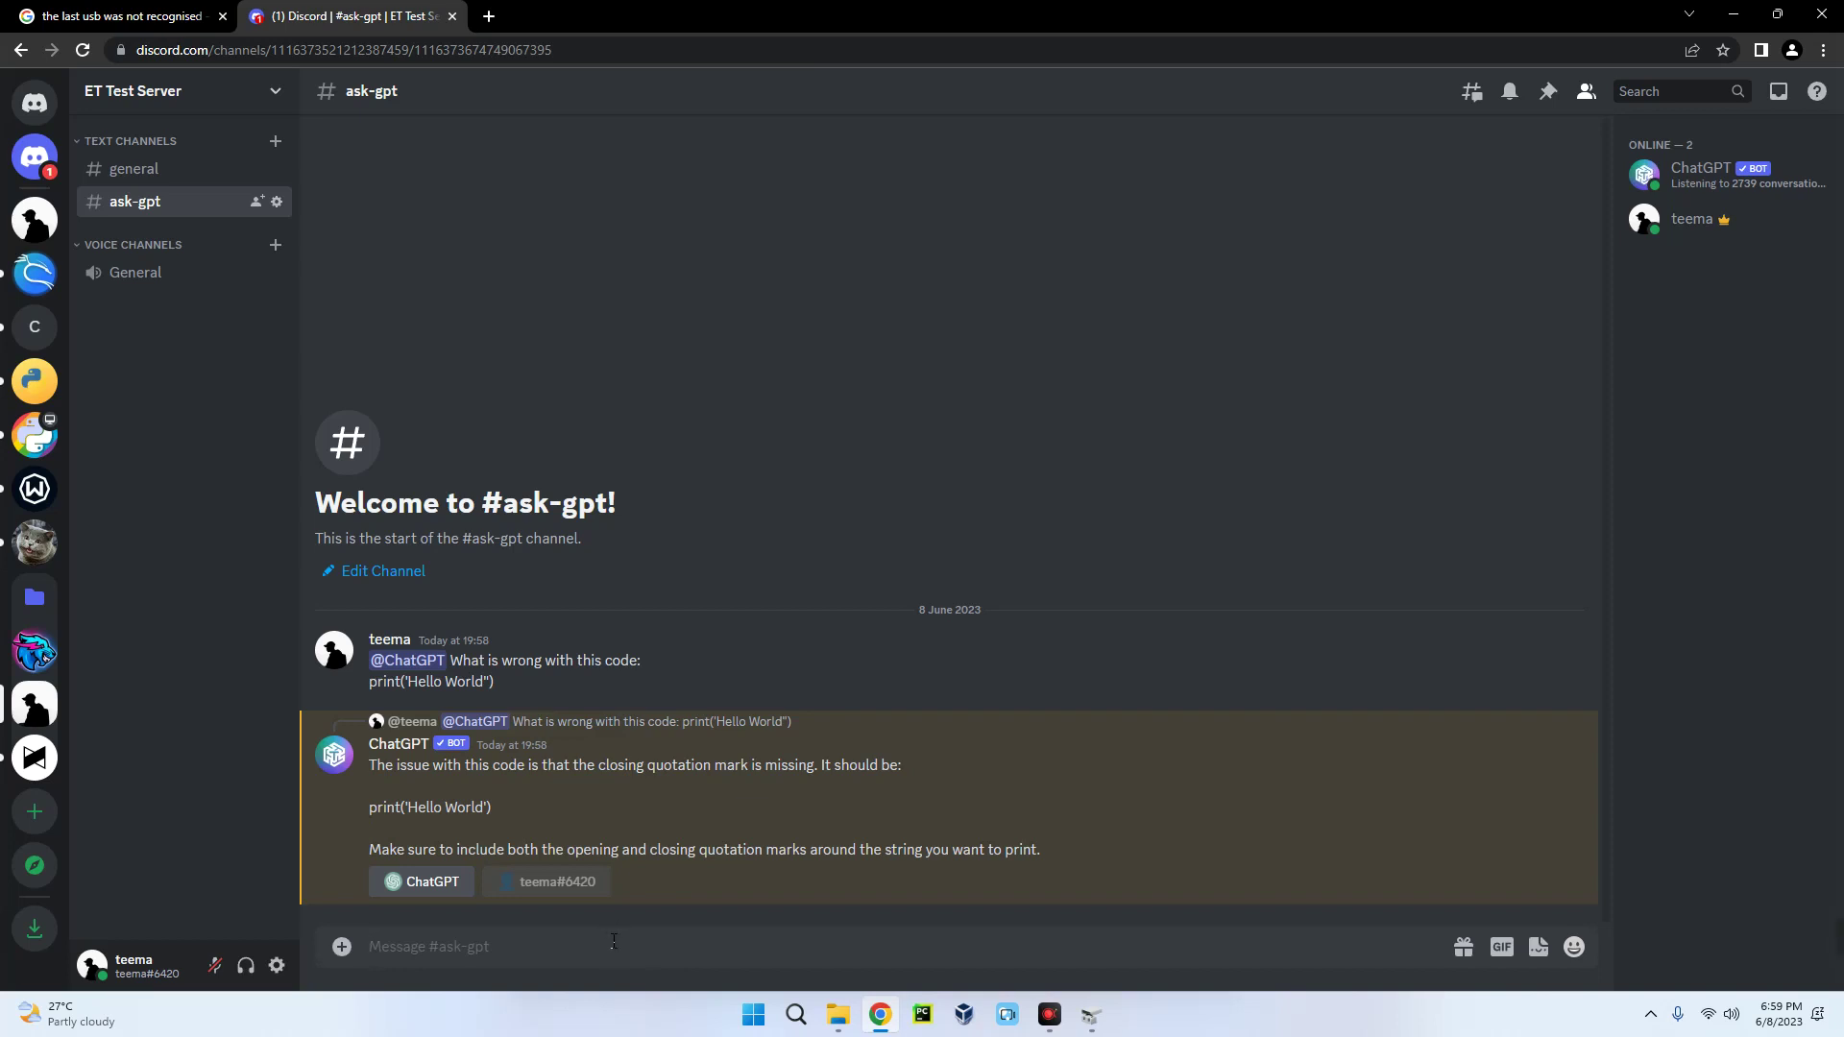
{"action": "type", "text": "/"}
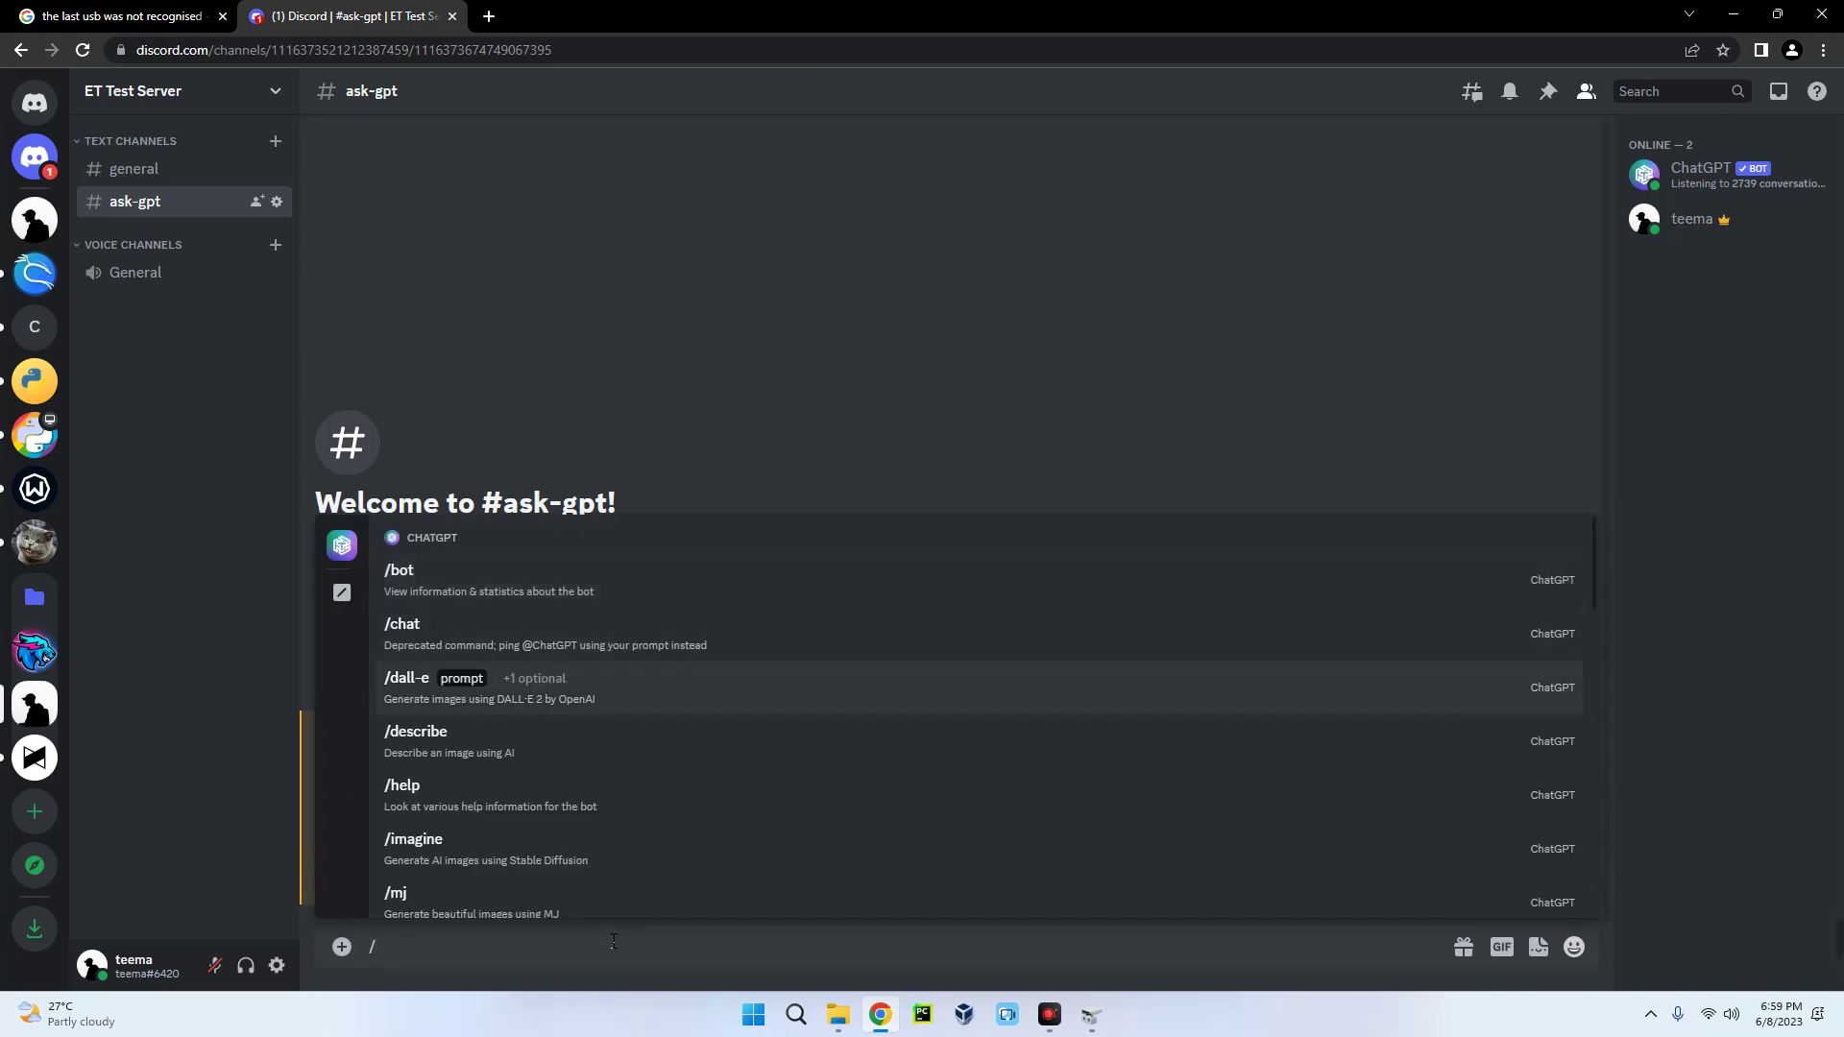
{"action": "scroll", "coordinate": [677, 720], "scroll_direction": "down", "scroll_amount": 3}
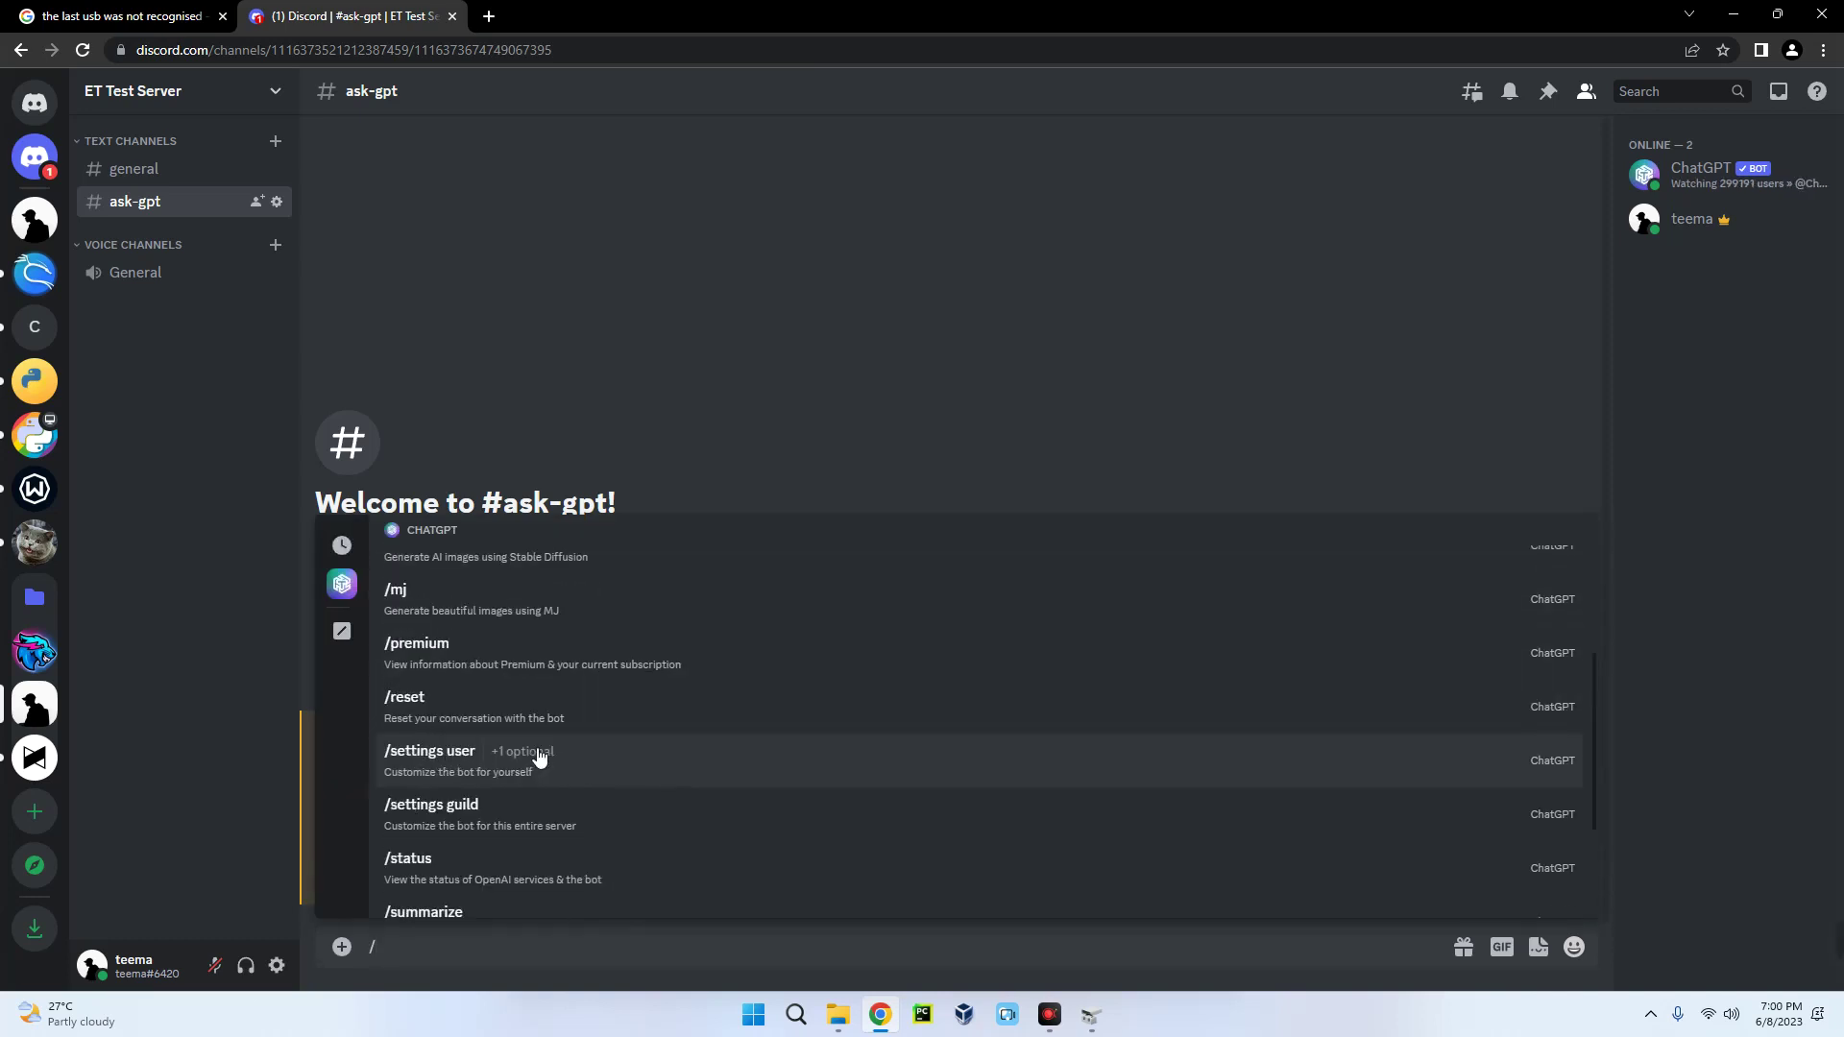
{"action": "scroll", "coordinate": [620, 757], "scroll_direction": "down", "scroll_amount": 2}
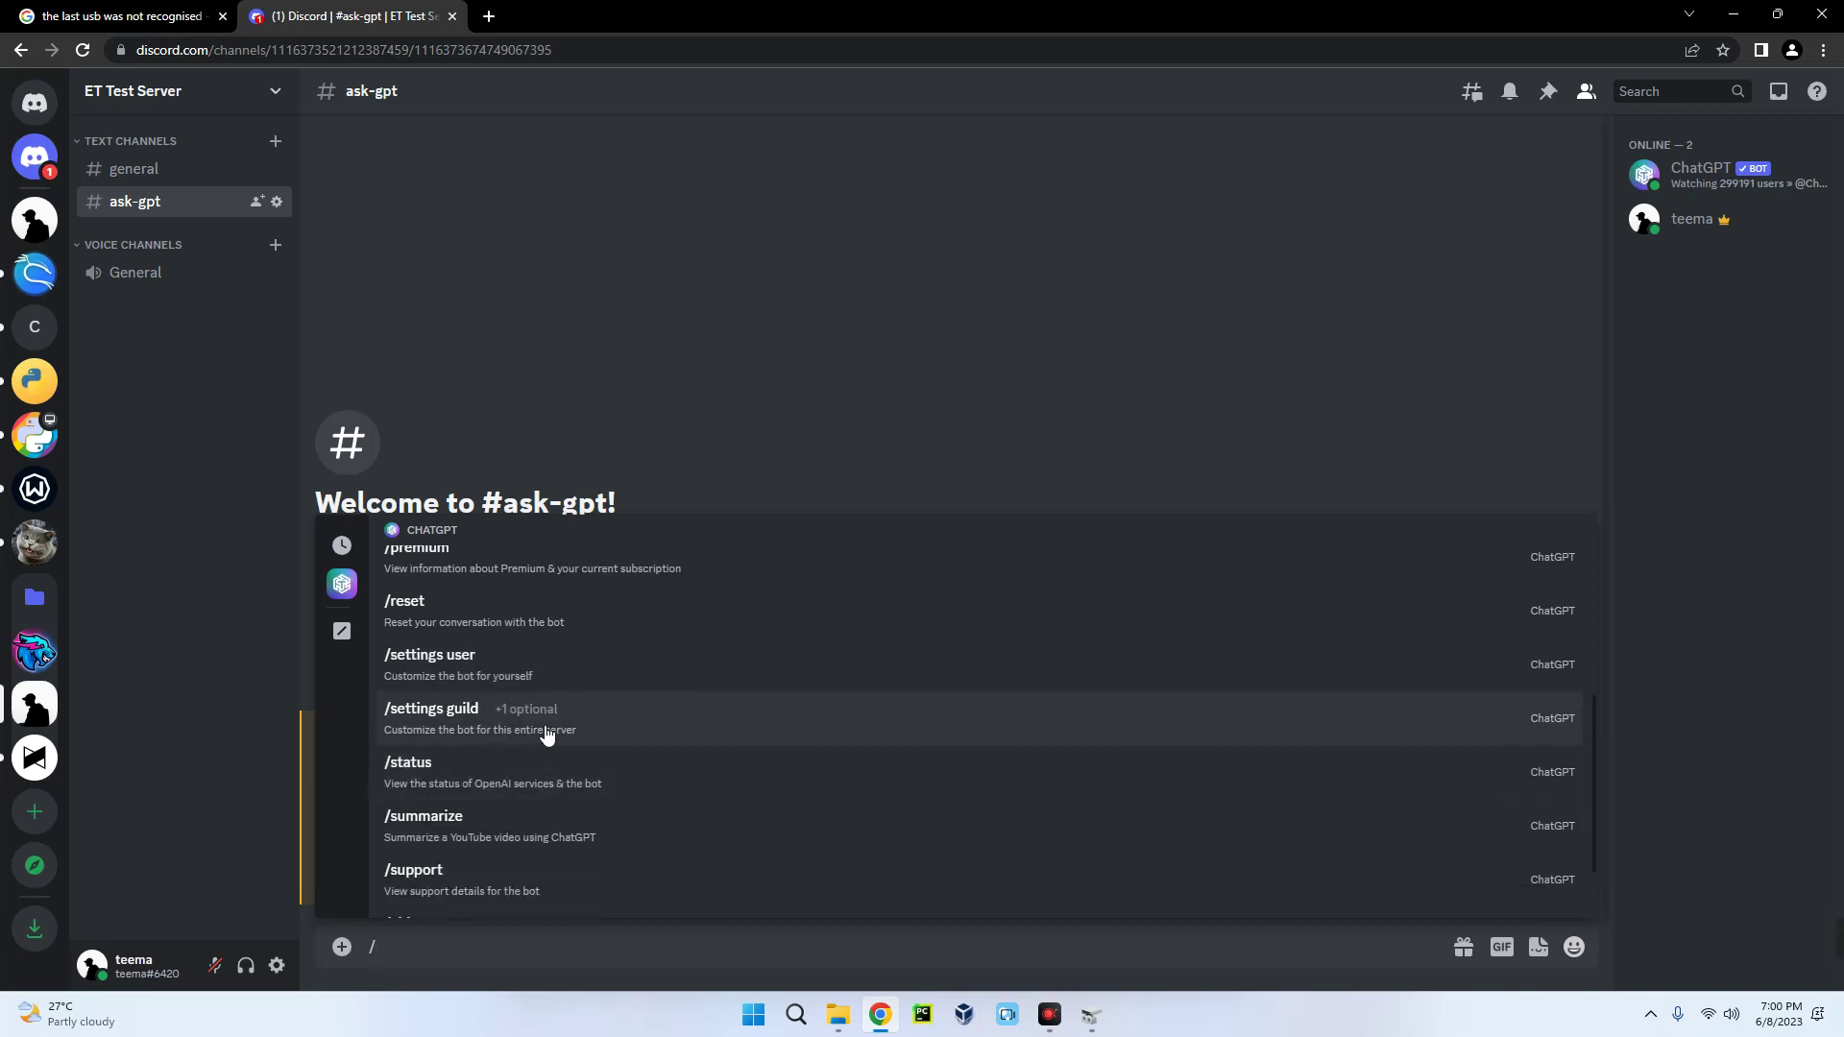
Choose and send the ChatGPT bot's /settings user command in #ask-gpt.
{"action": "left_click", "coordinate": [568, 664]}
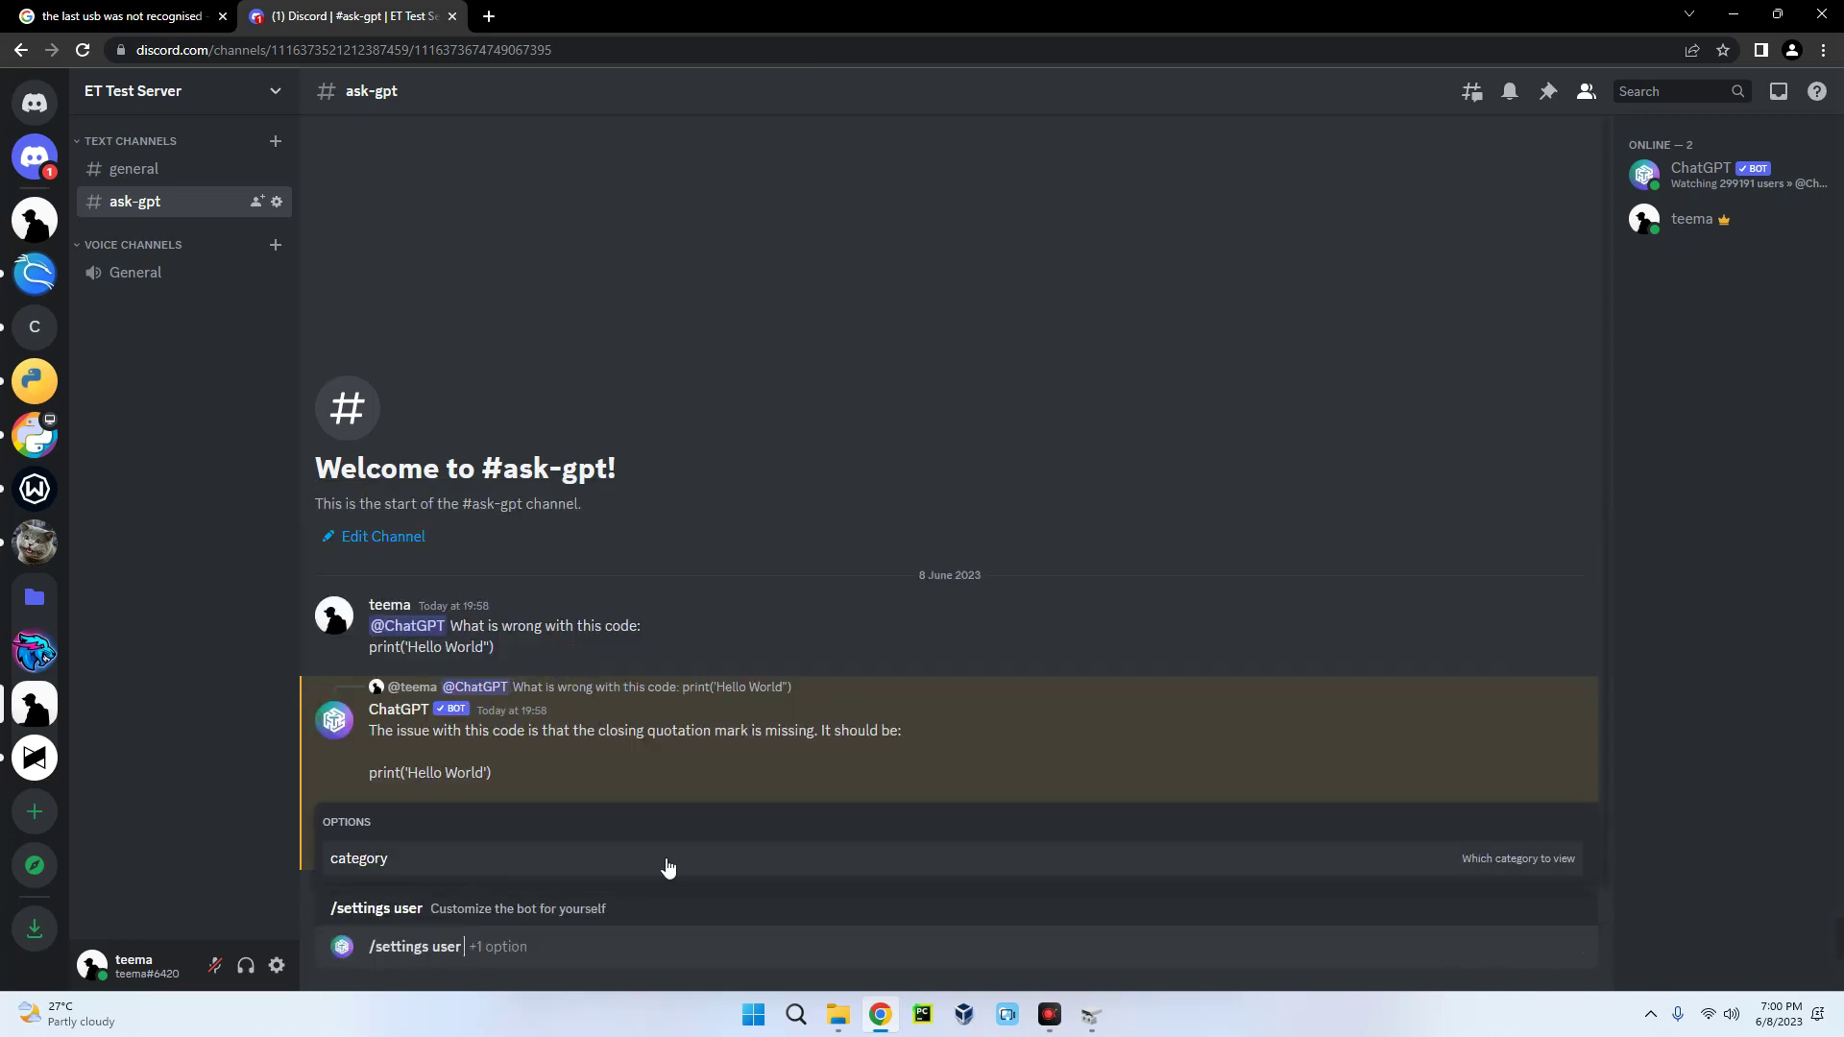
{"action": "key", "text": "Return"}
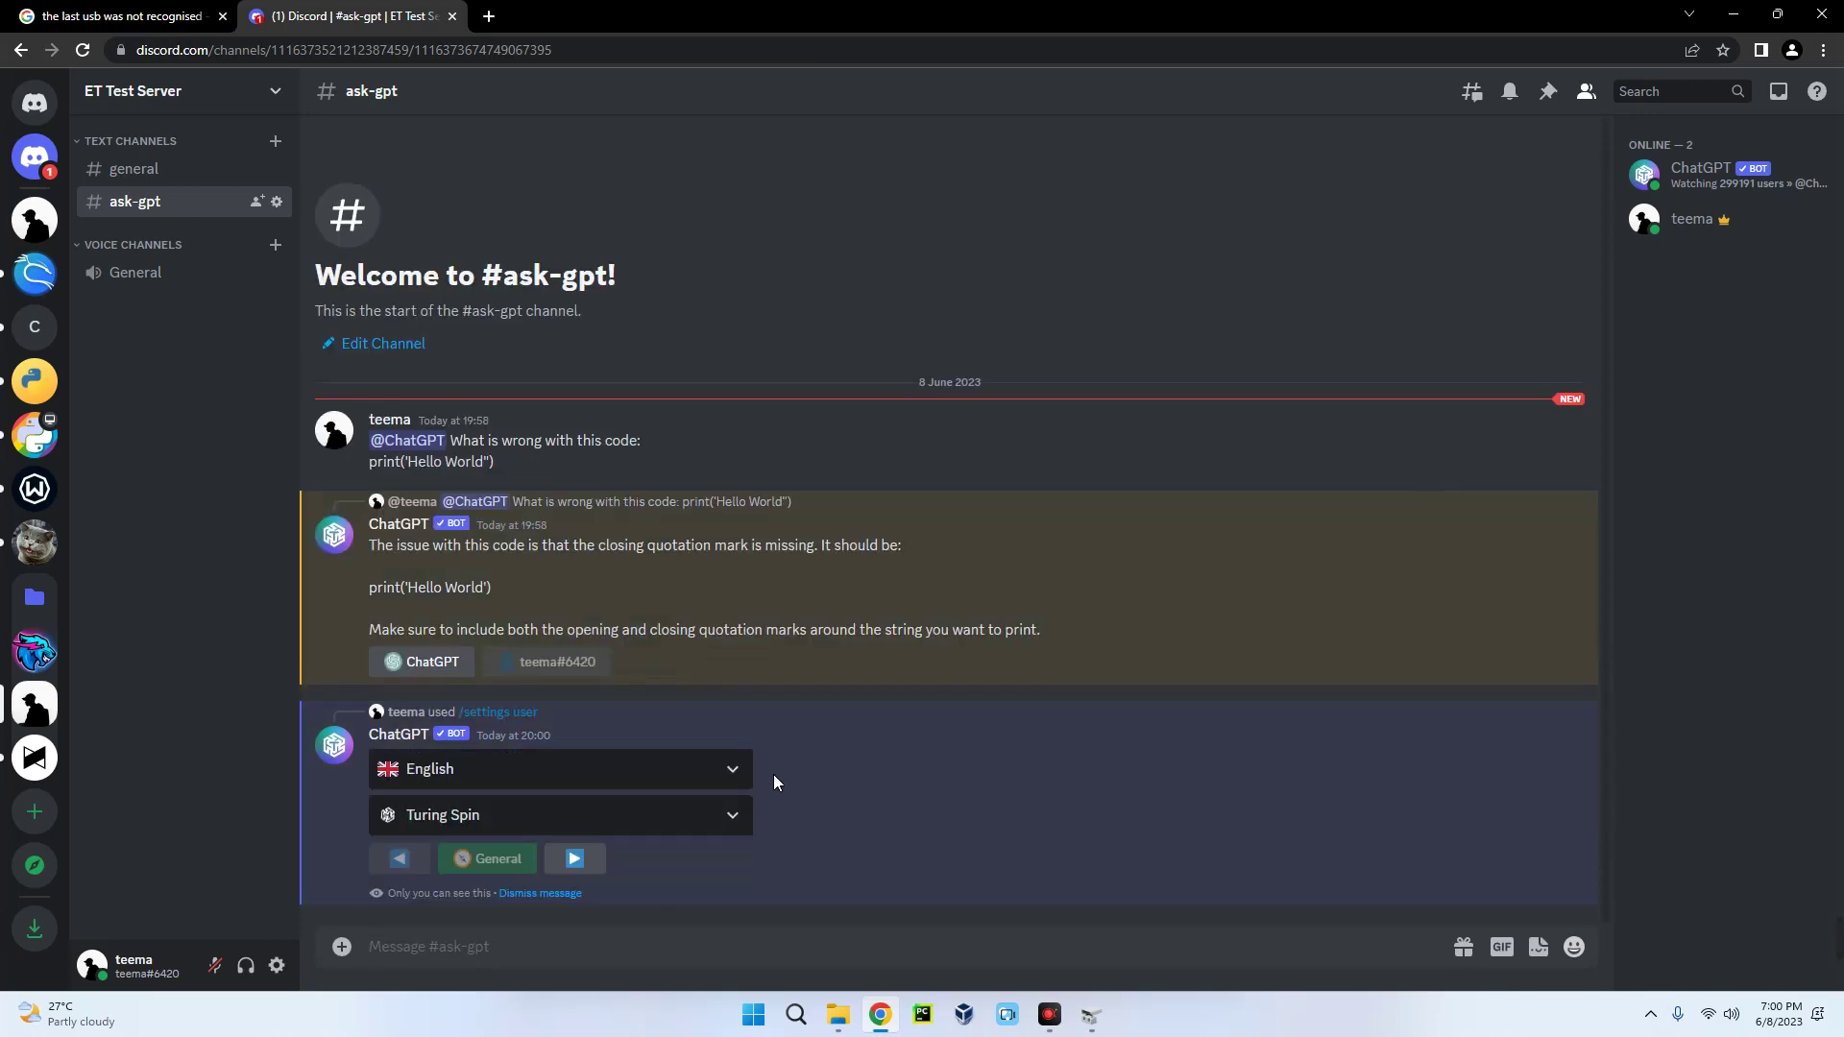
Browse the panel's English language, model and Neutral tone options, then reach the Pay-as-you-go billing choices.
{"action": "left_click", "coordinate": [590, 771]}
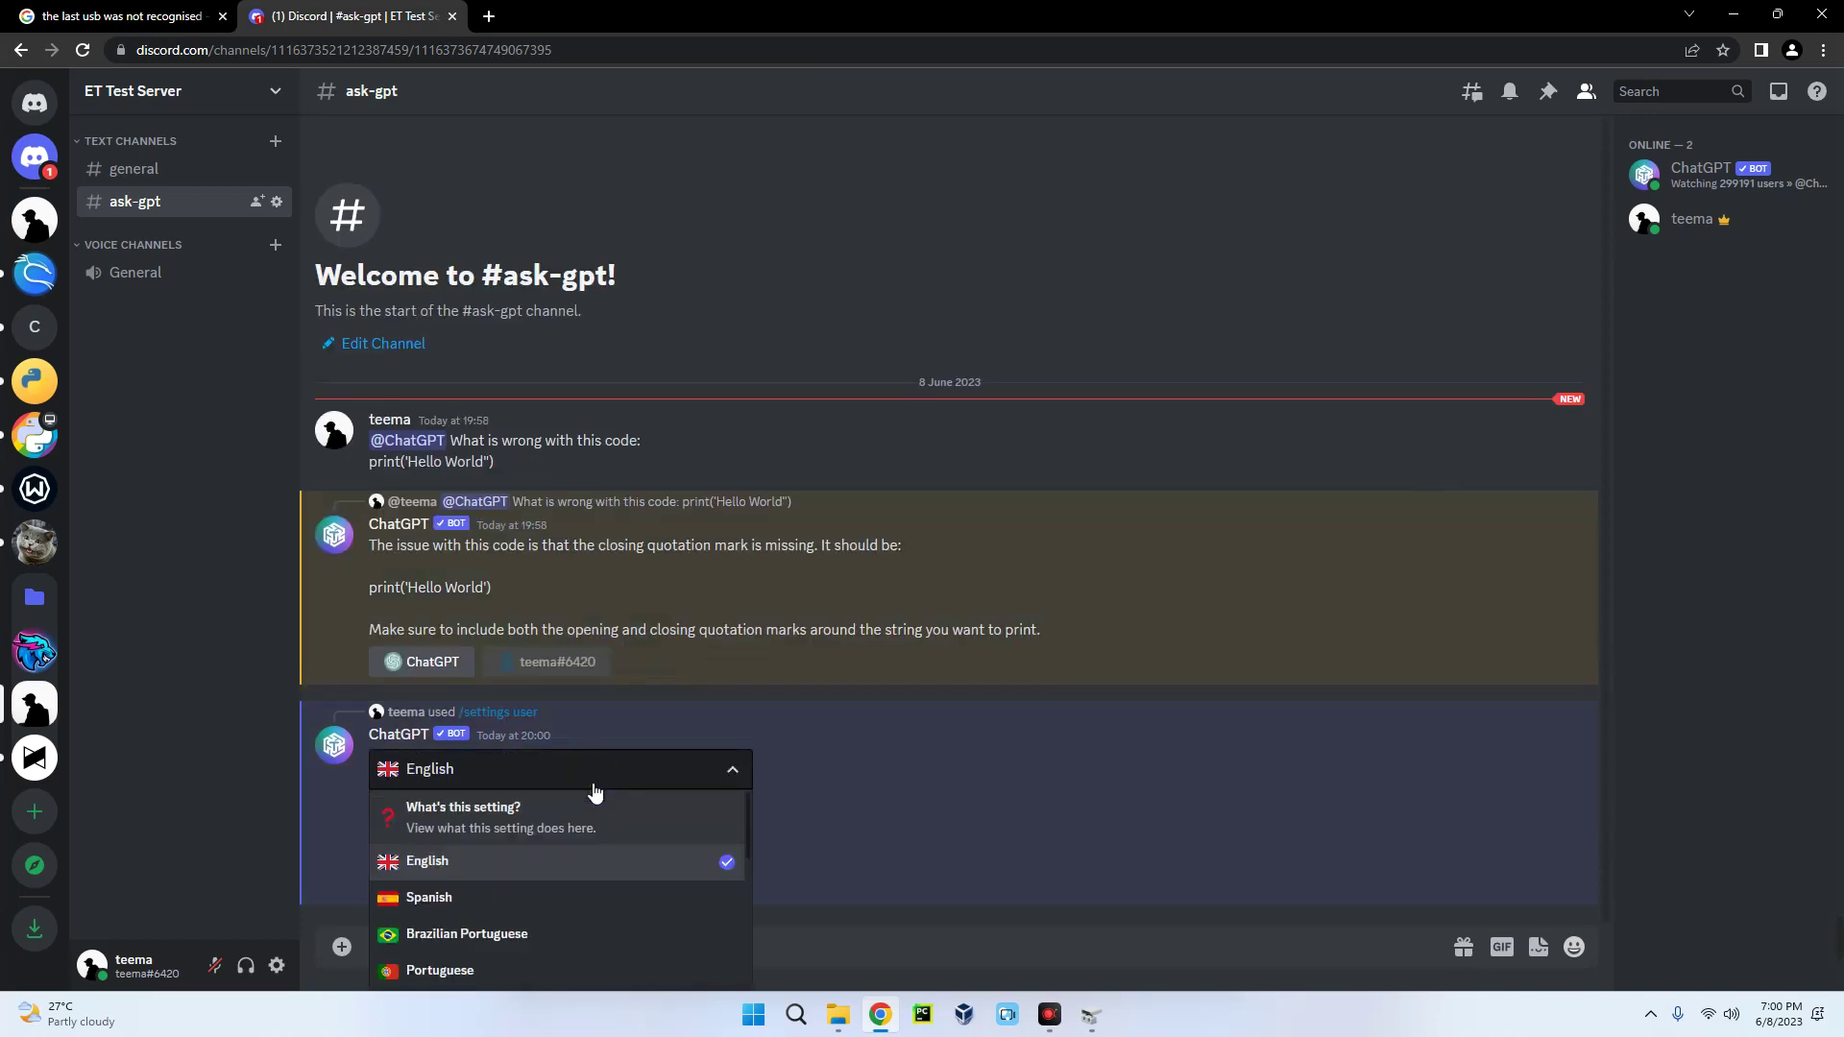
{"action": "left_click", "coordinate": [596, 778]}
{"action": "left_click", "coordinate": [581, 862]}
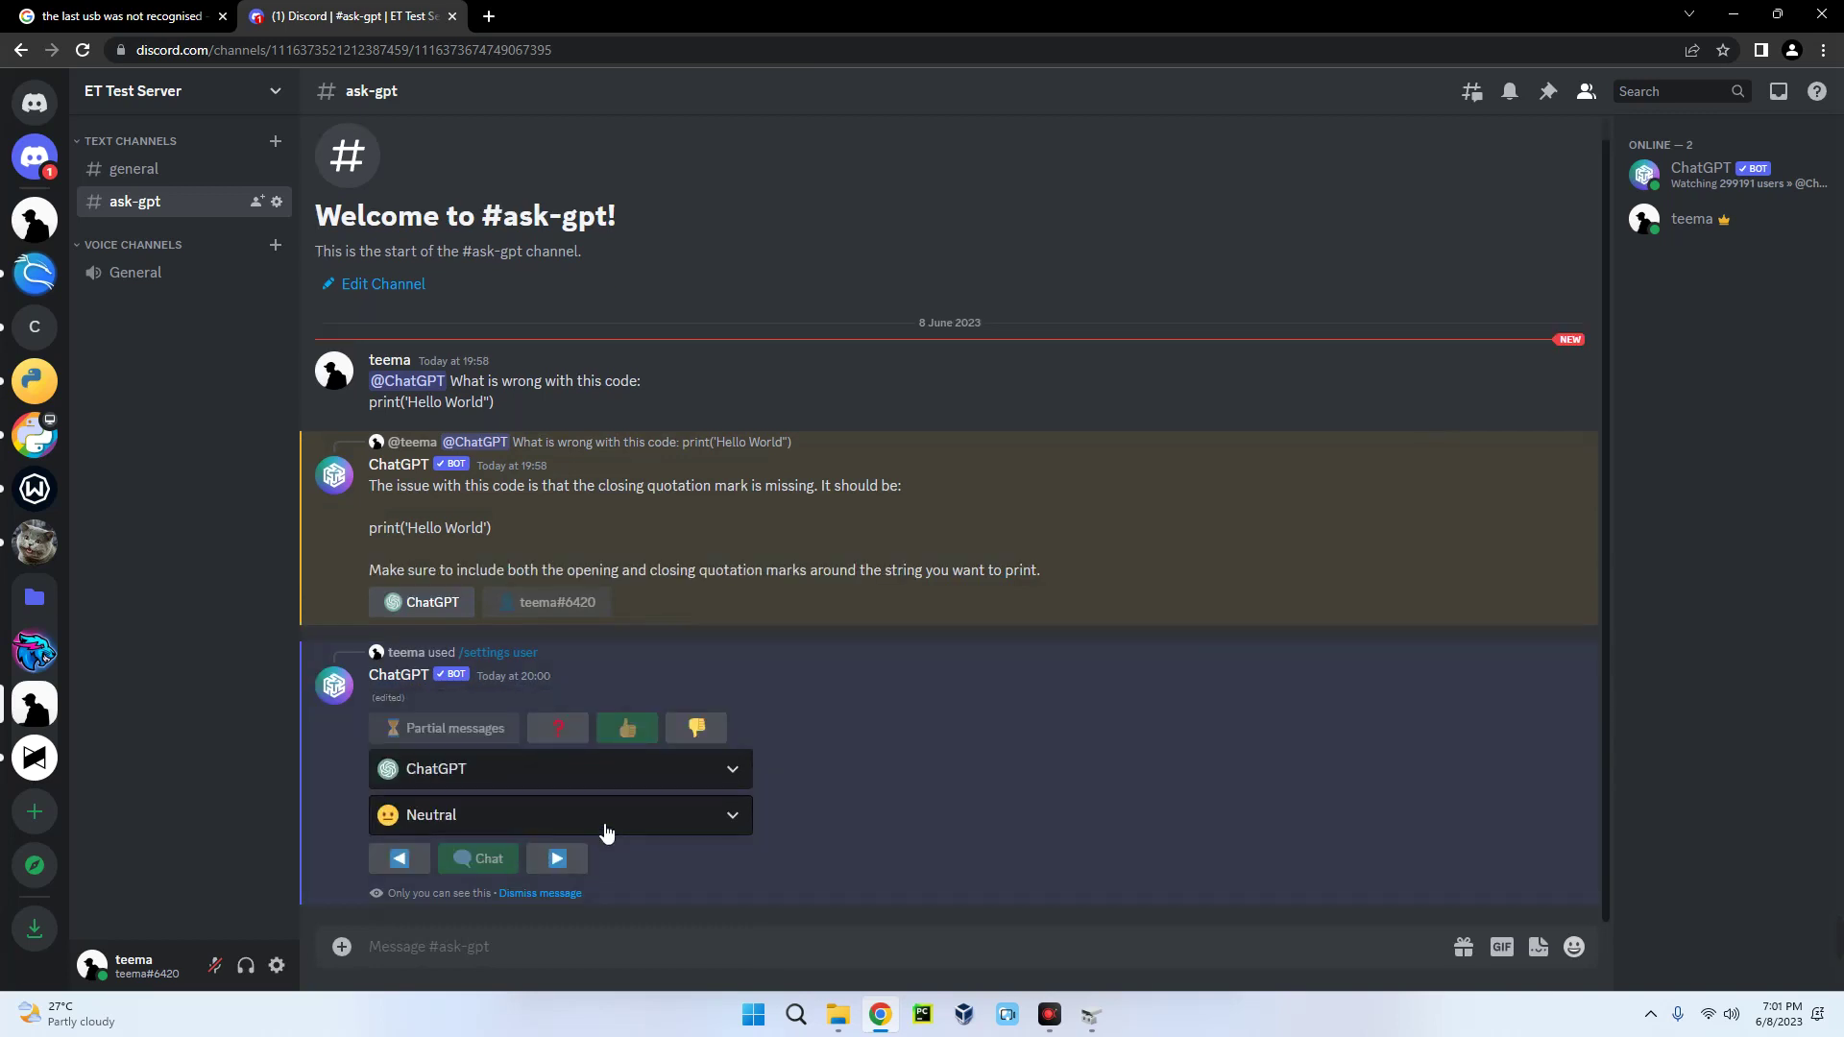
{"action": "left_click", "coordinate": [677, 768]}
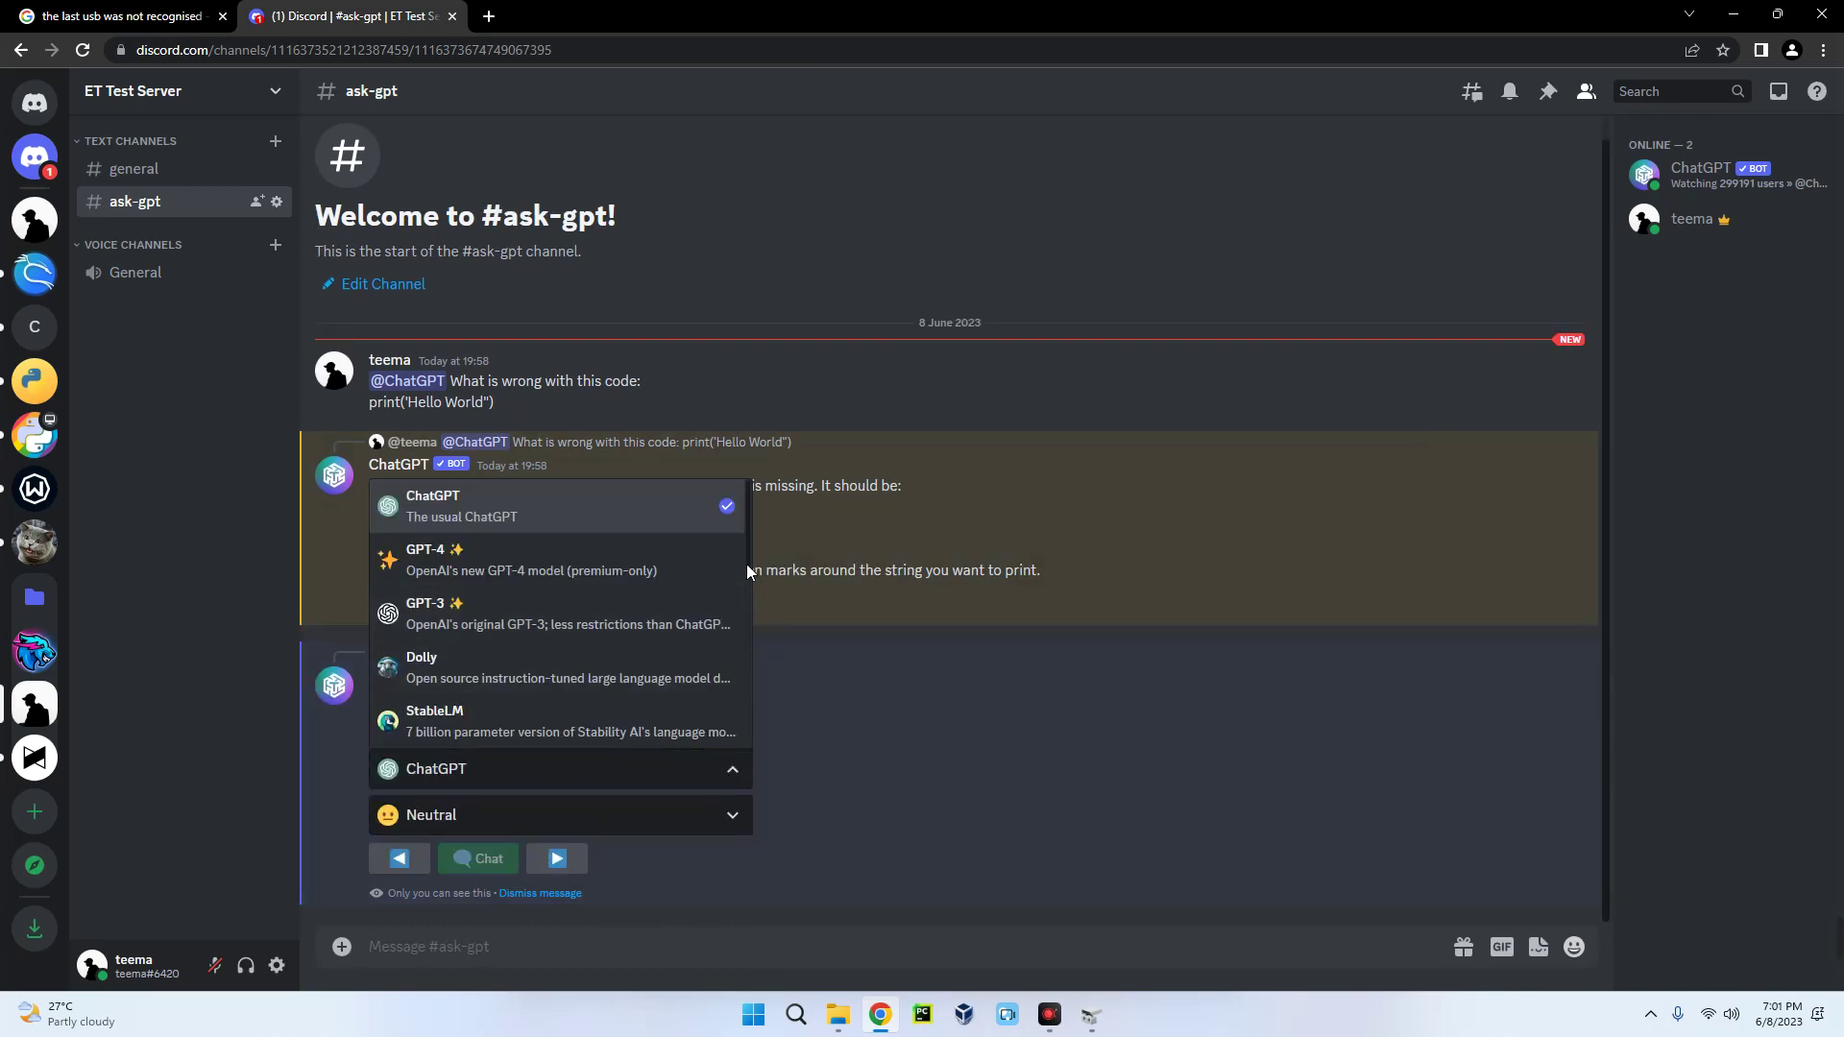
{"action": "scroll", "coordinate": [748, 553], "scroll_direction": "down", "scroll_amount": 4}
{"action": "scroll", "coordinate": [763, 663], "scroll_direction": "up", "scroll_amount": 4}
{"action": "scroll", "coordinate": [758, 521], "scroll_direction": "down", "scroll_amount": 4}
{"action": "scroll", "coordinate": [758, 533], "scroll_direction": "up", "scroll_amount": 4}
{"action": "left_click", "coordinate": [733, 814]}
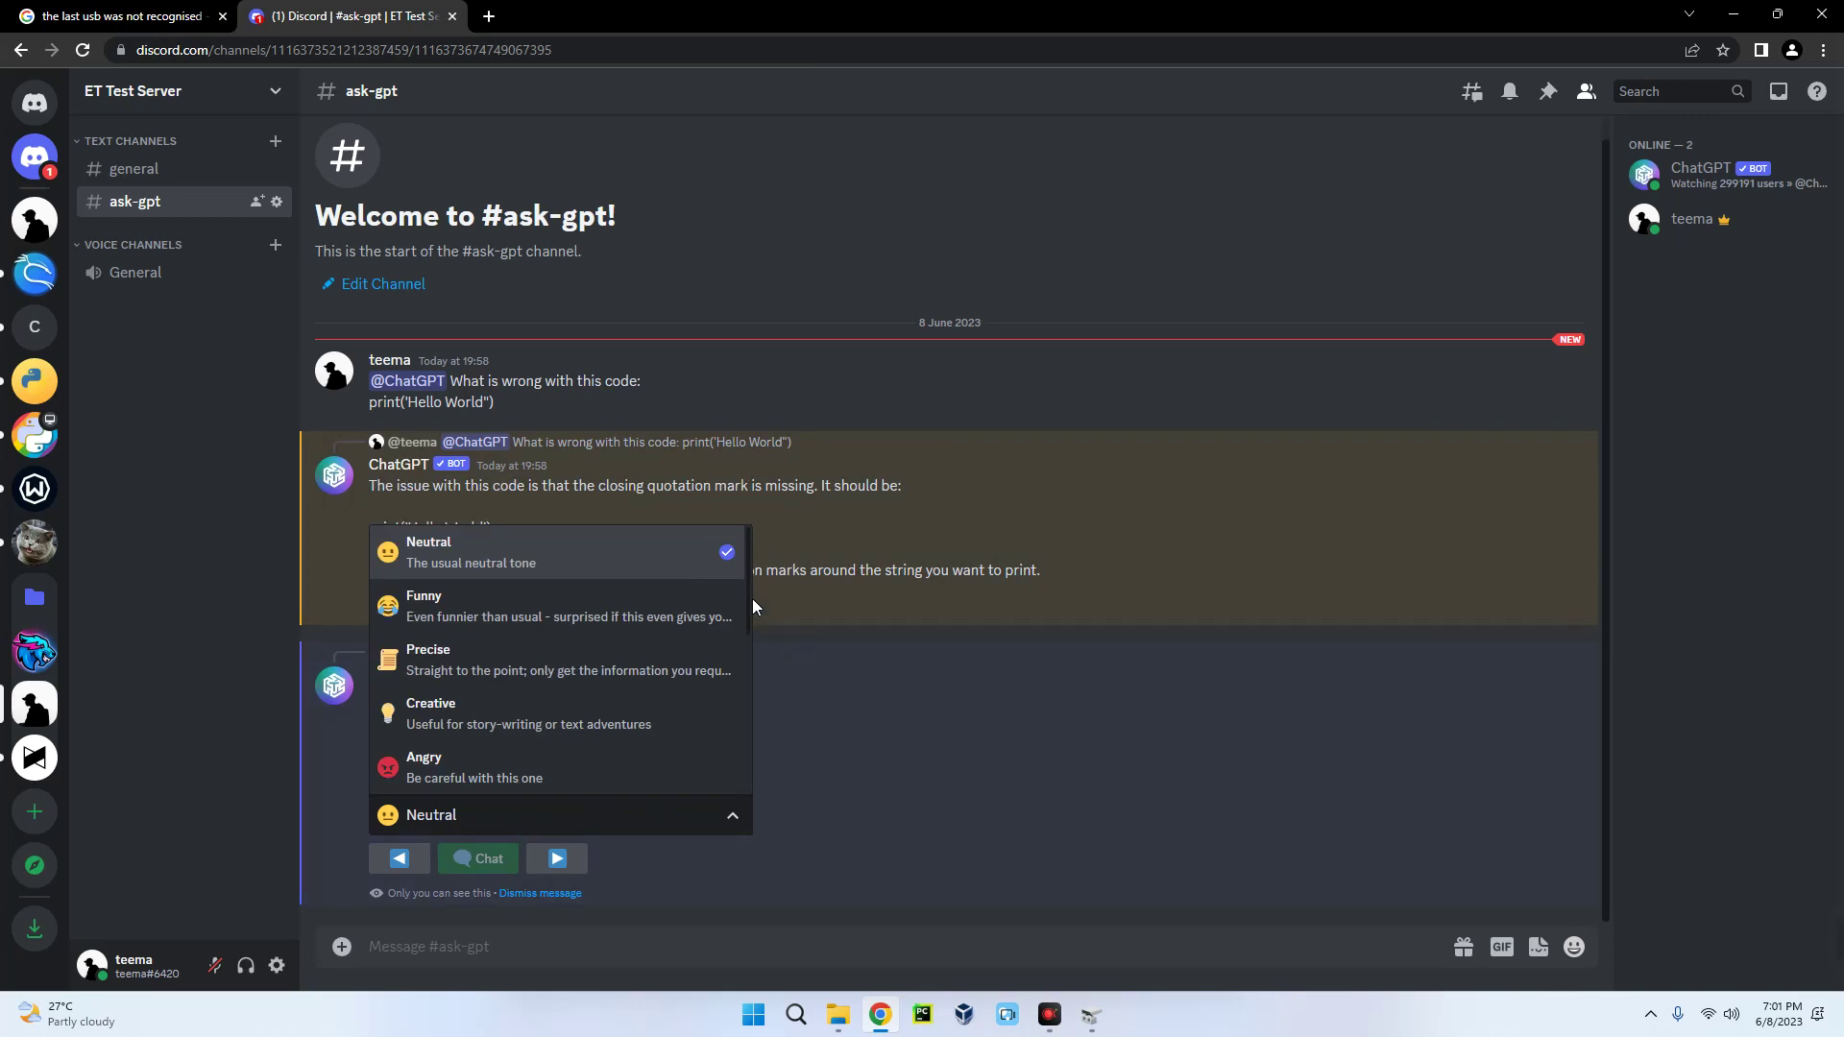
{"action": "mouse_move", "coordinate": [745, 590]}
{"action": "left_mouse_down"}
{"action": "mouse_move", "coordinate": [756, 774]}
{"action": "mouse_move", "coordinate": [752, 581]}
{"action": "left_mouse_up"}
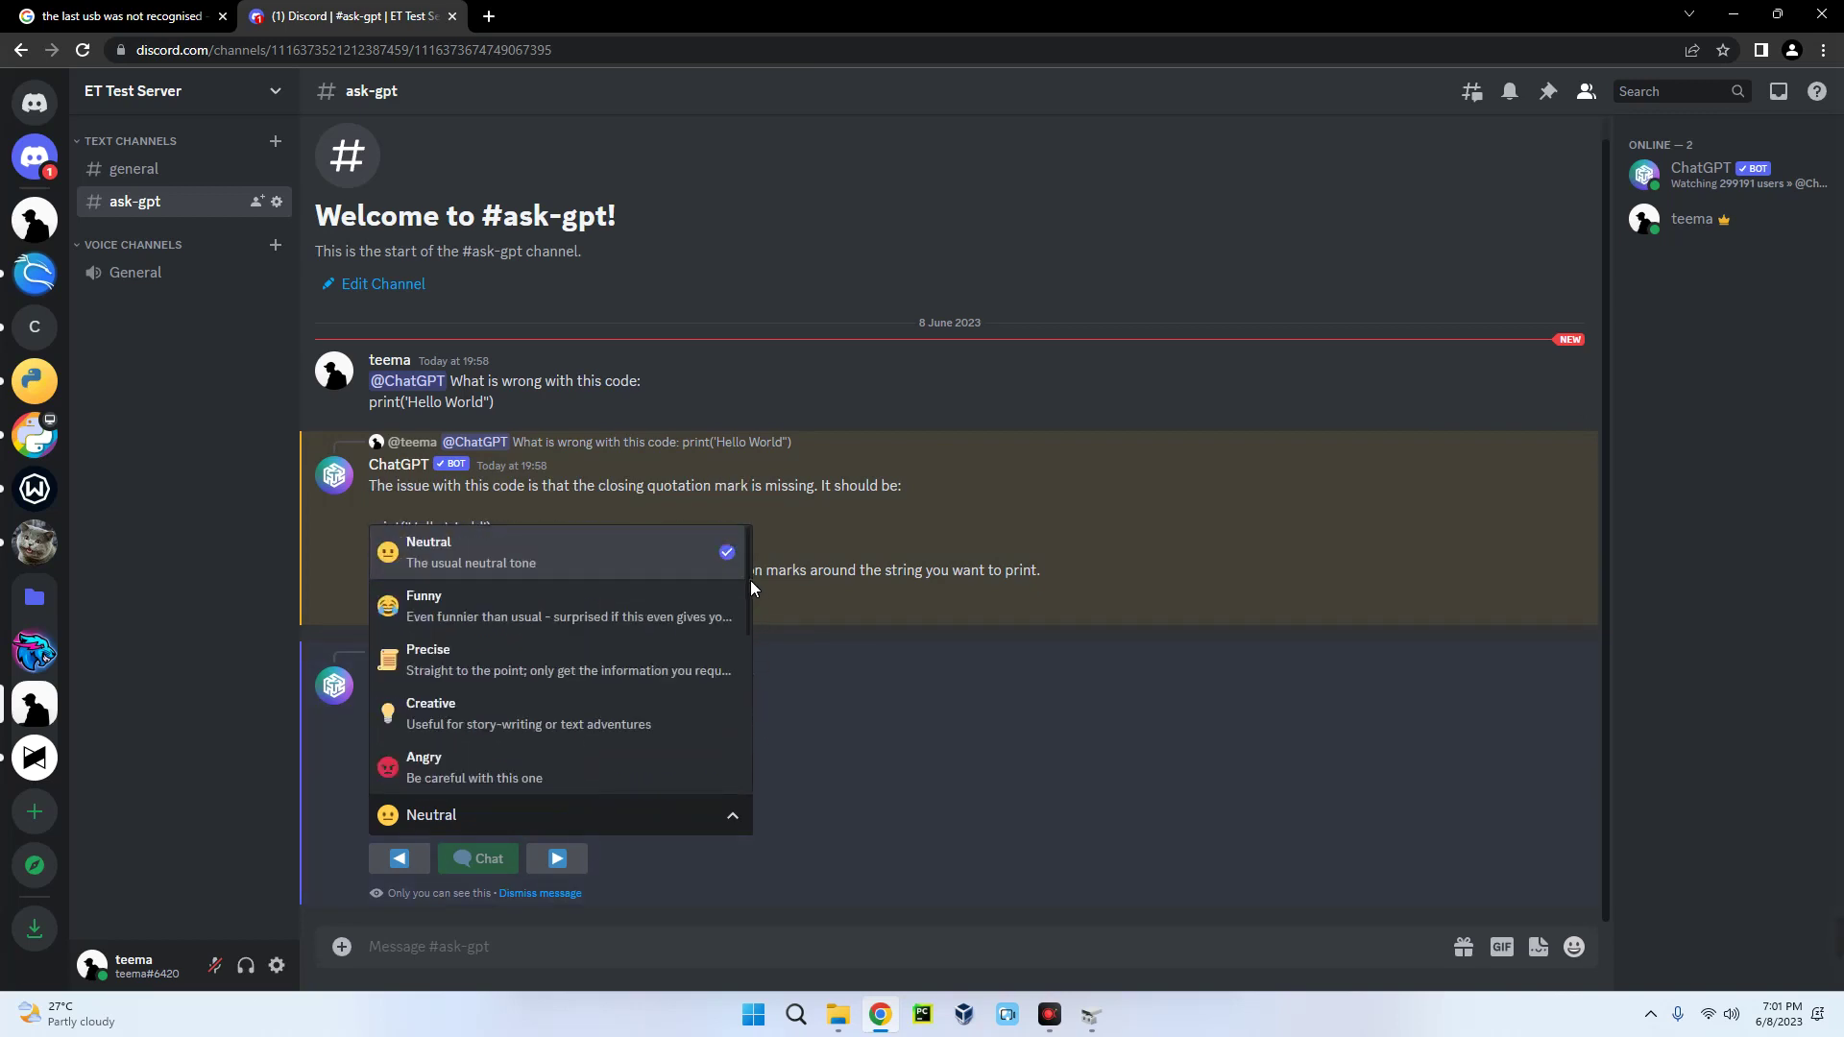
{"action": "left_click", "coordinate": [557, 858]}
{"action": "left_click", "coordinate": [734, 676]}
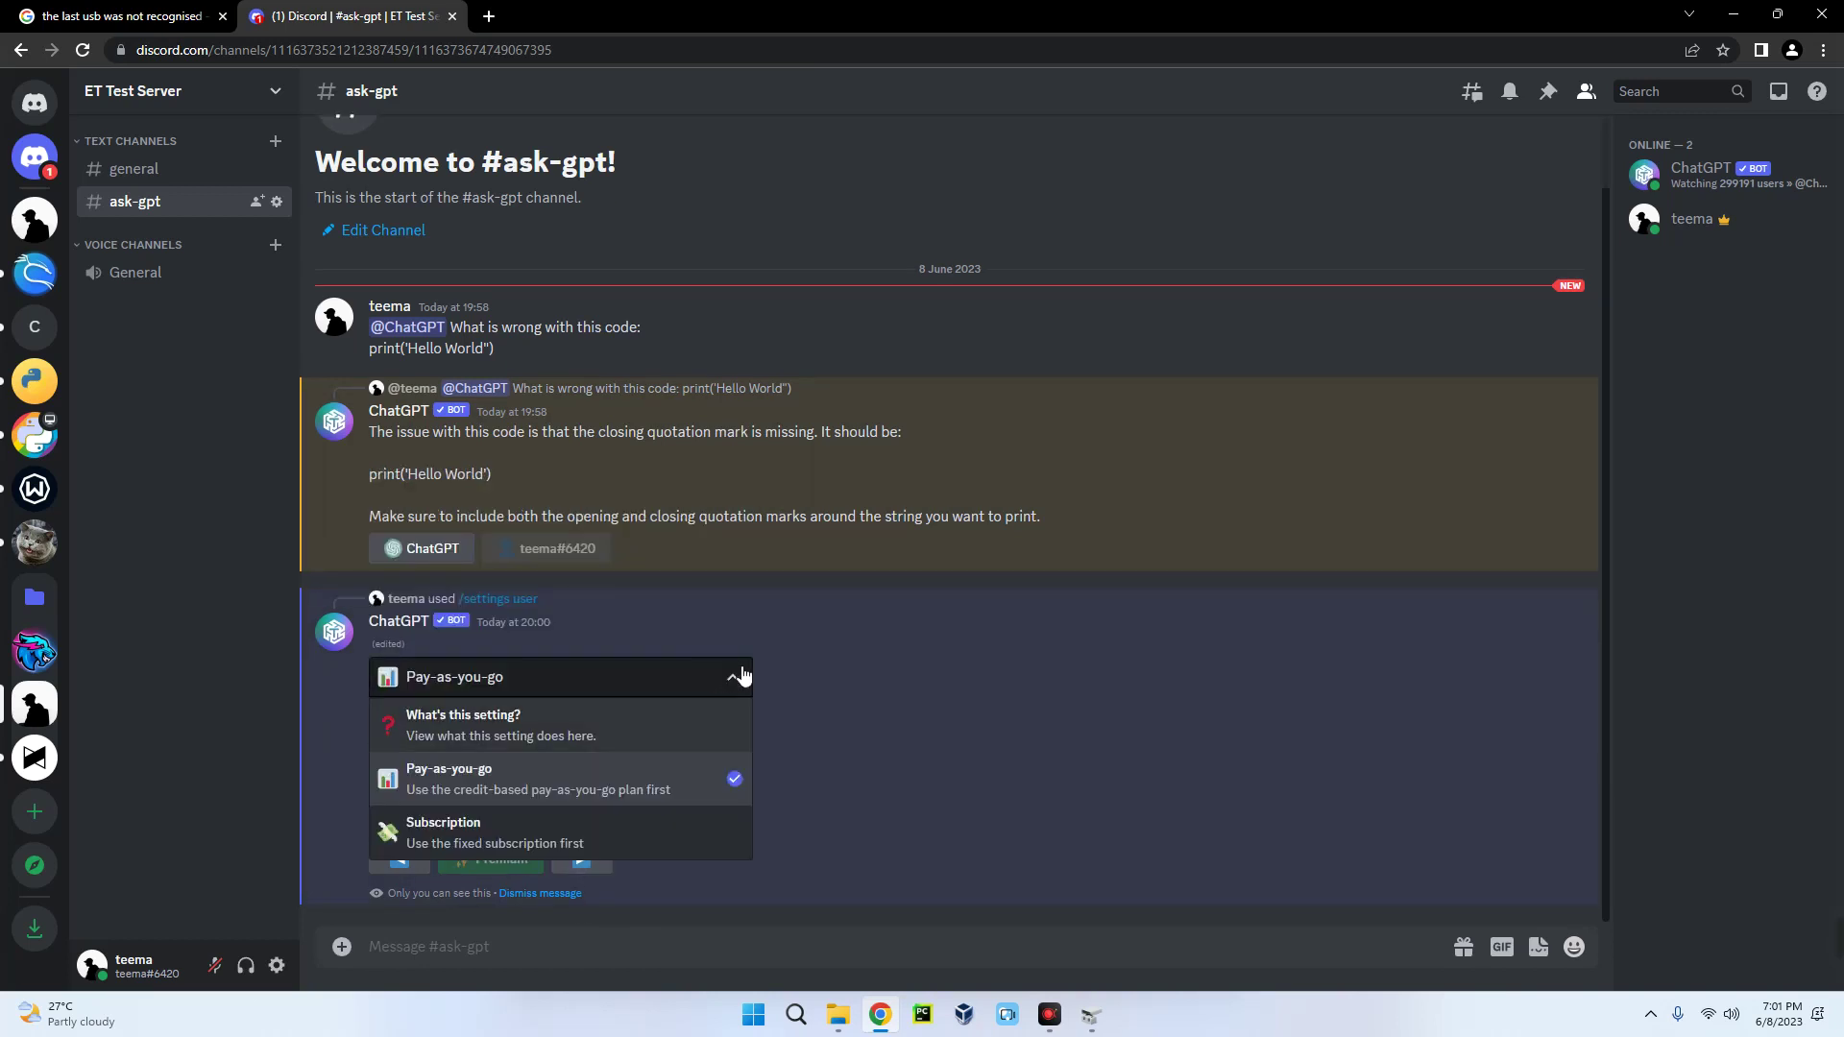
Close the billing choices, page through token limits to Plugins, and start a new #ask-gpt message.
{"action": "left_click", "coordinate": [738, 676]}
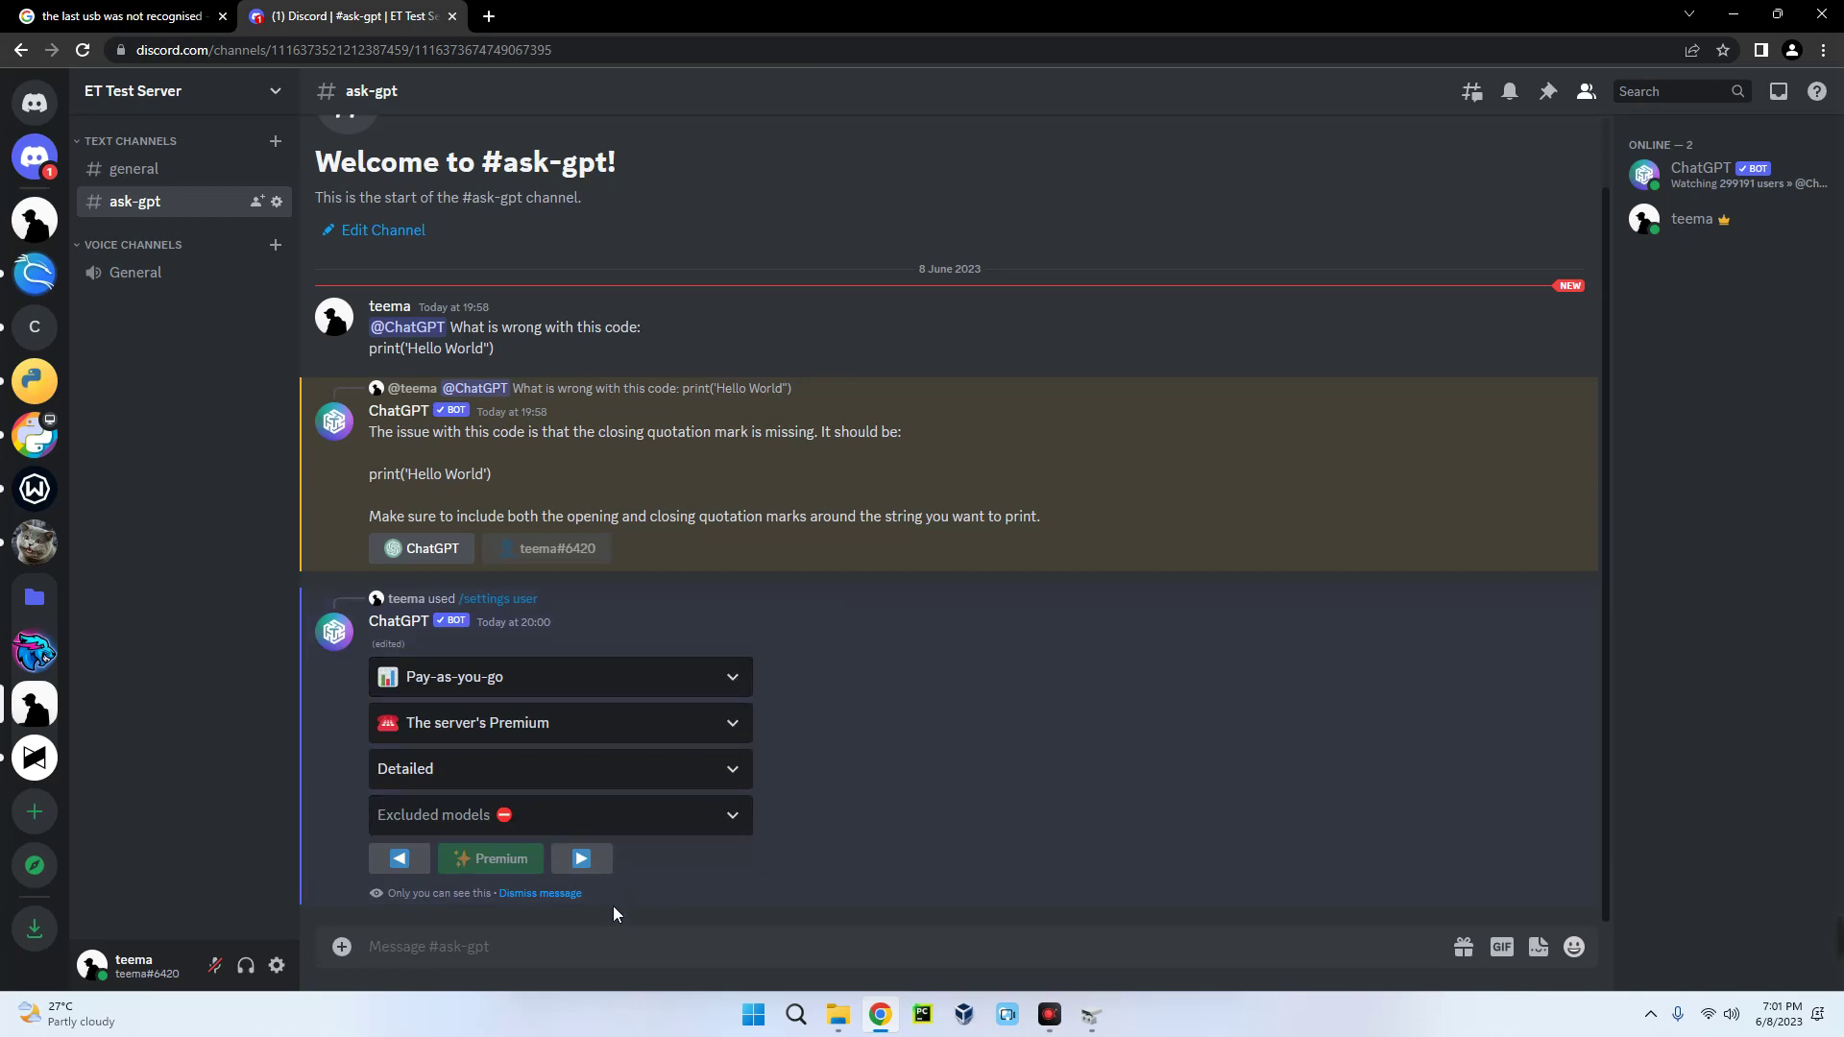
{"action": "left_click", "coordinate": [582, 860]}
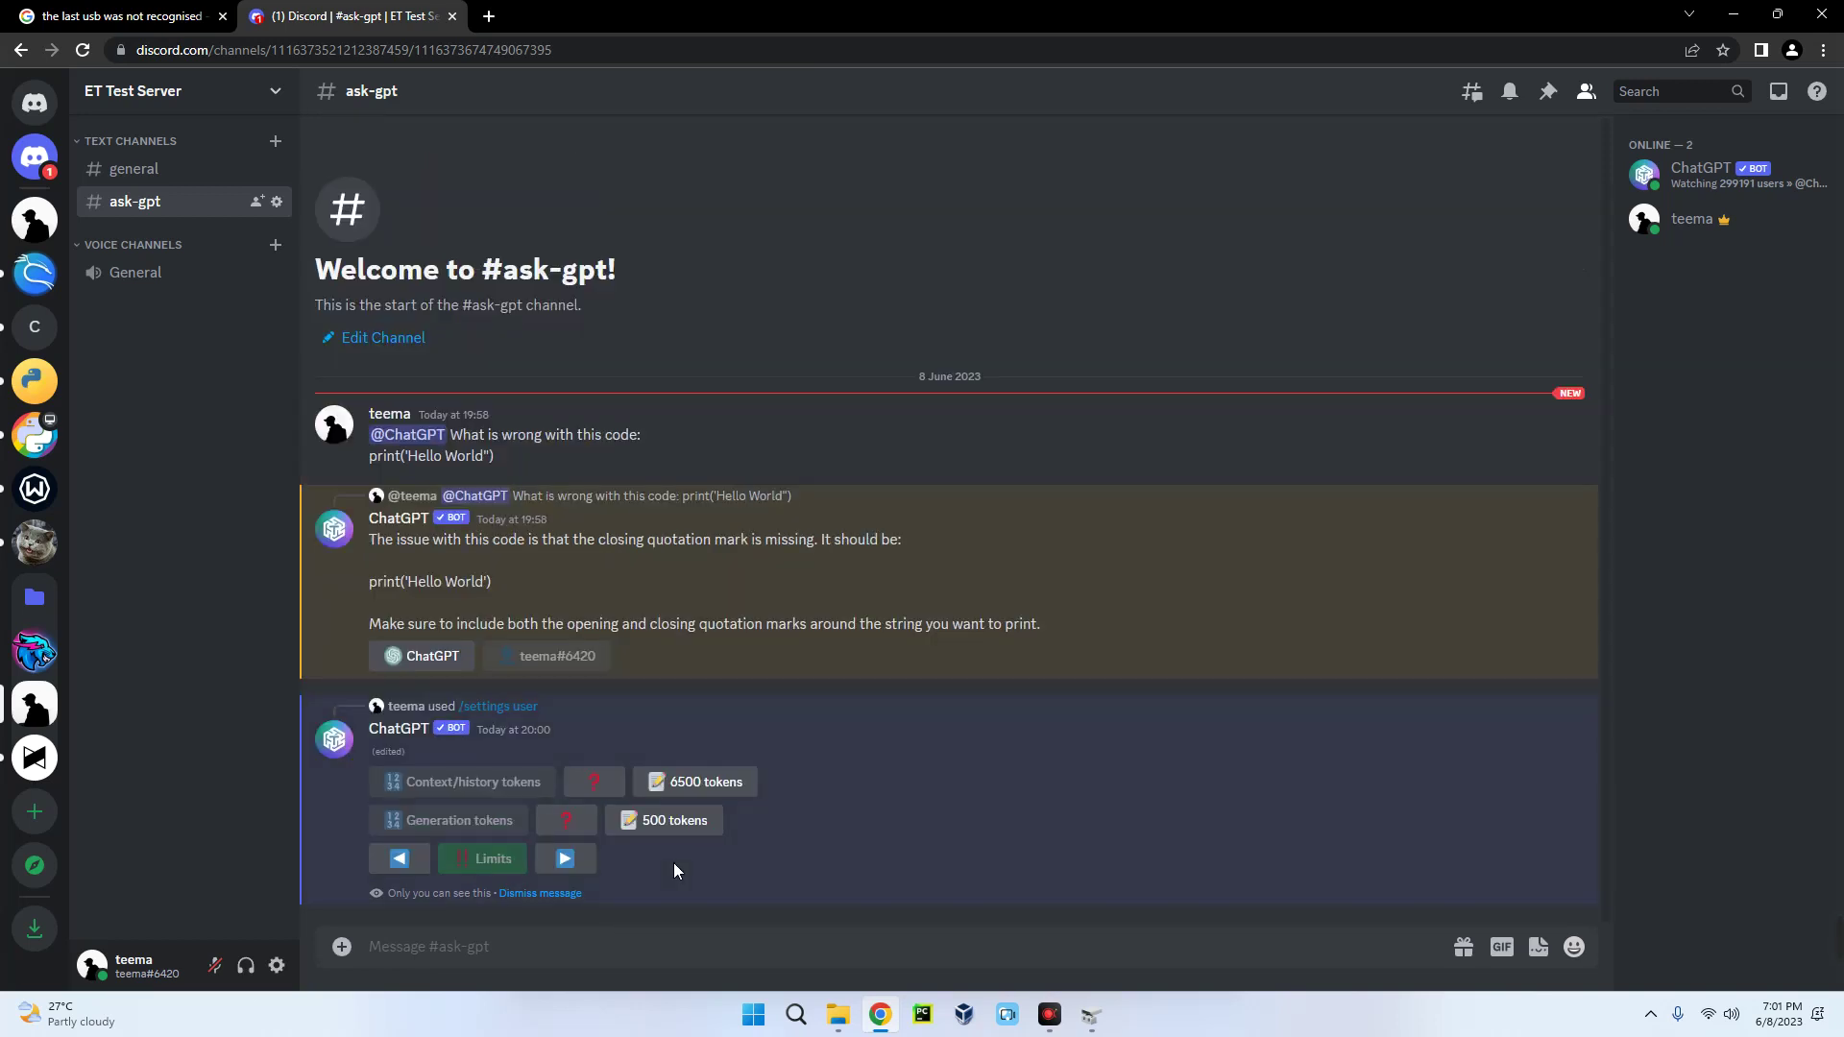
{"action": "left_click", "coordinate": [572, 860]}
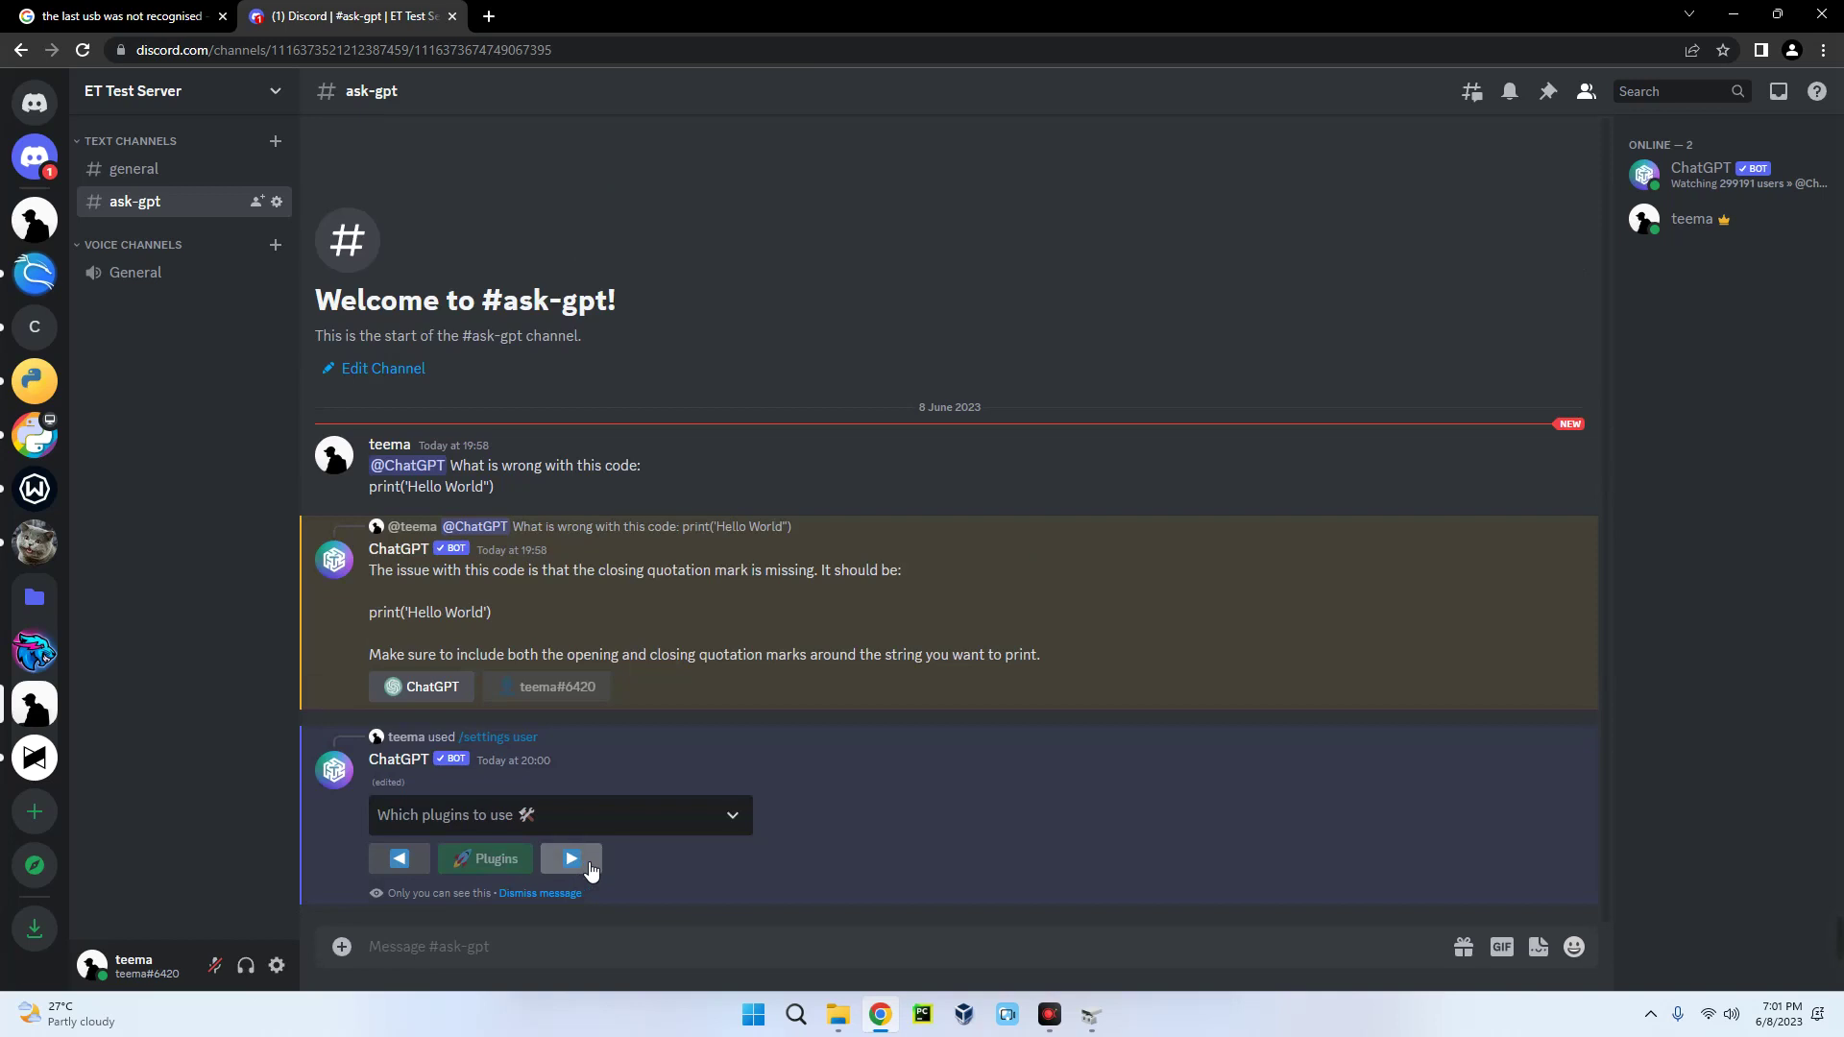
{"action": "left_click", "coordinate": [524, 956]}
{"action": "type", "text": "@"}
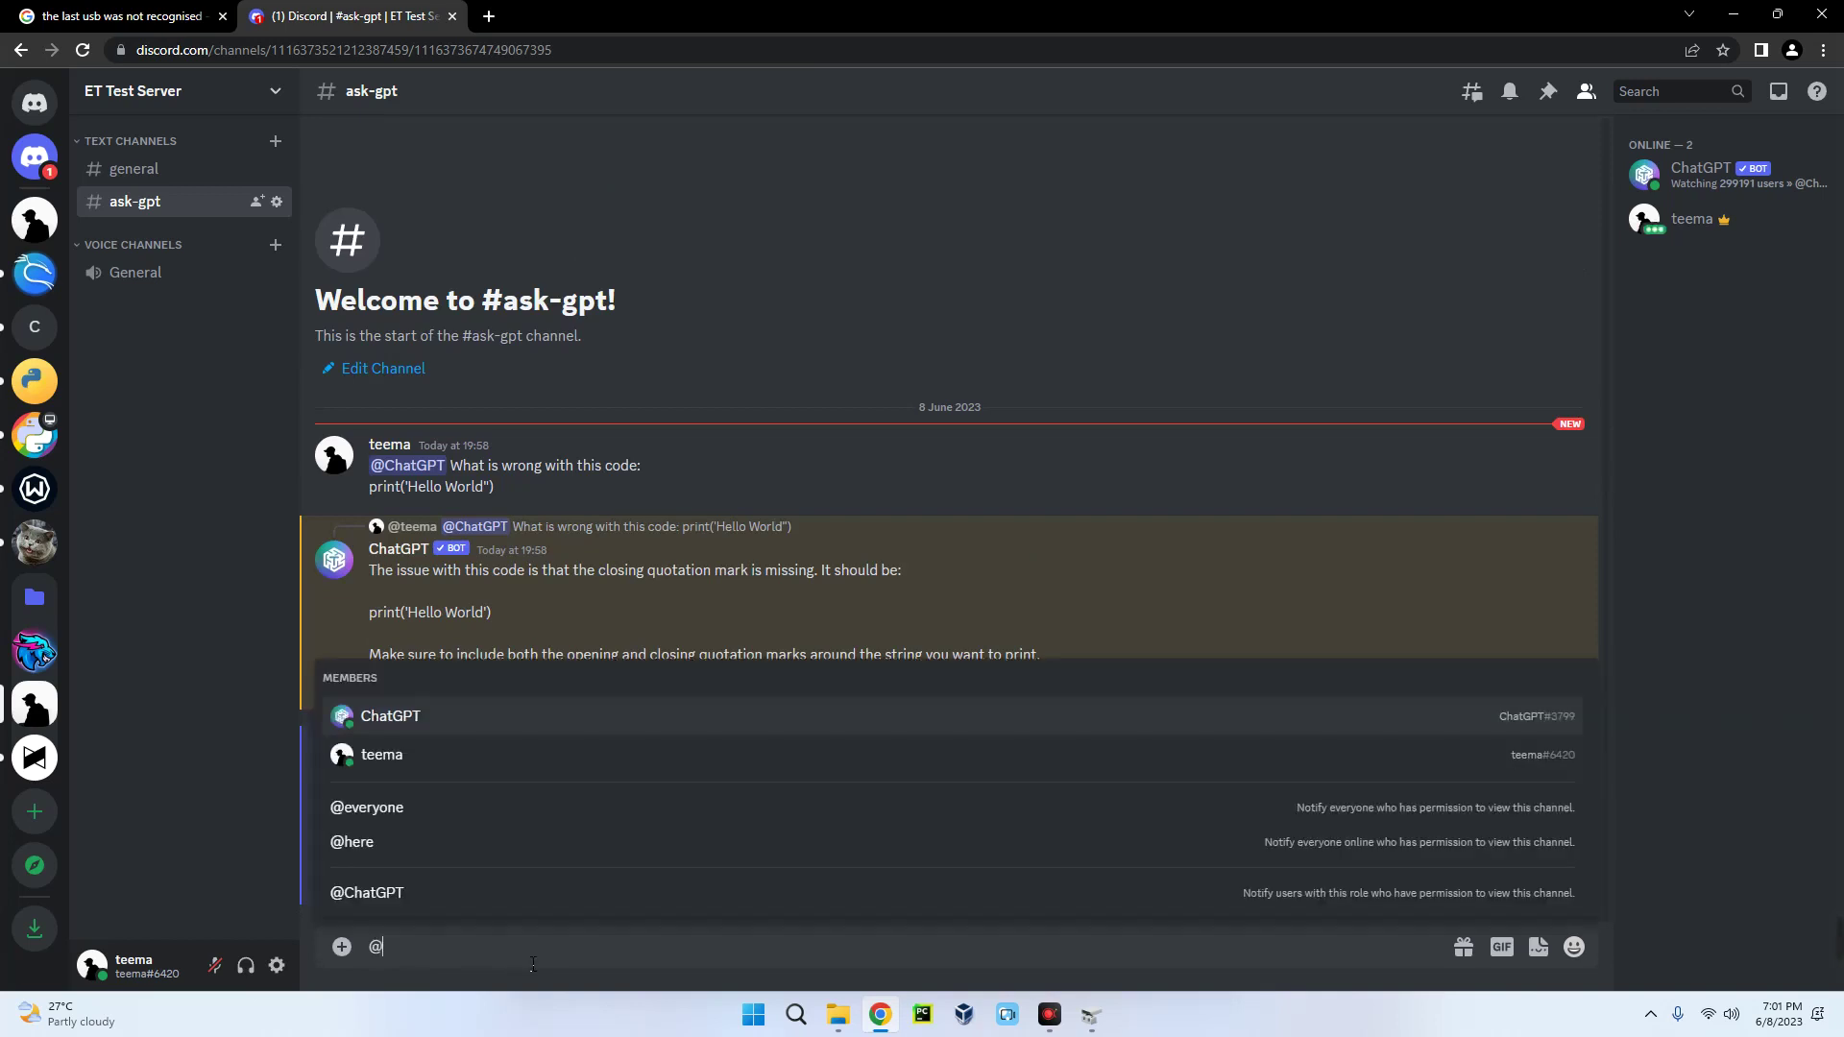
{"action": "key", "text": "Tab"}
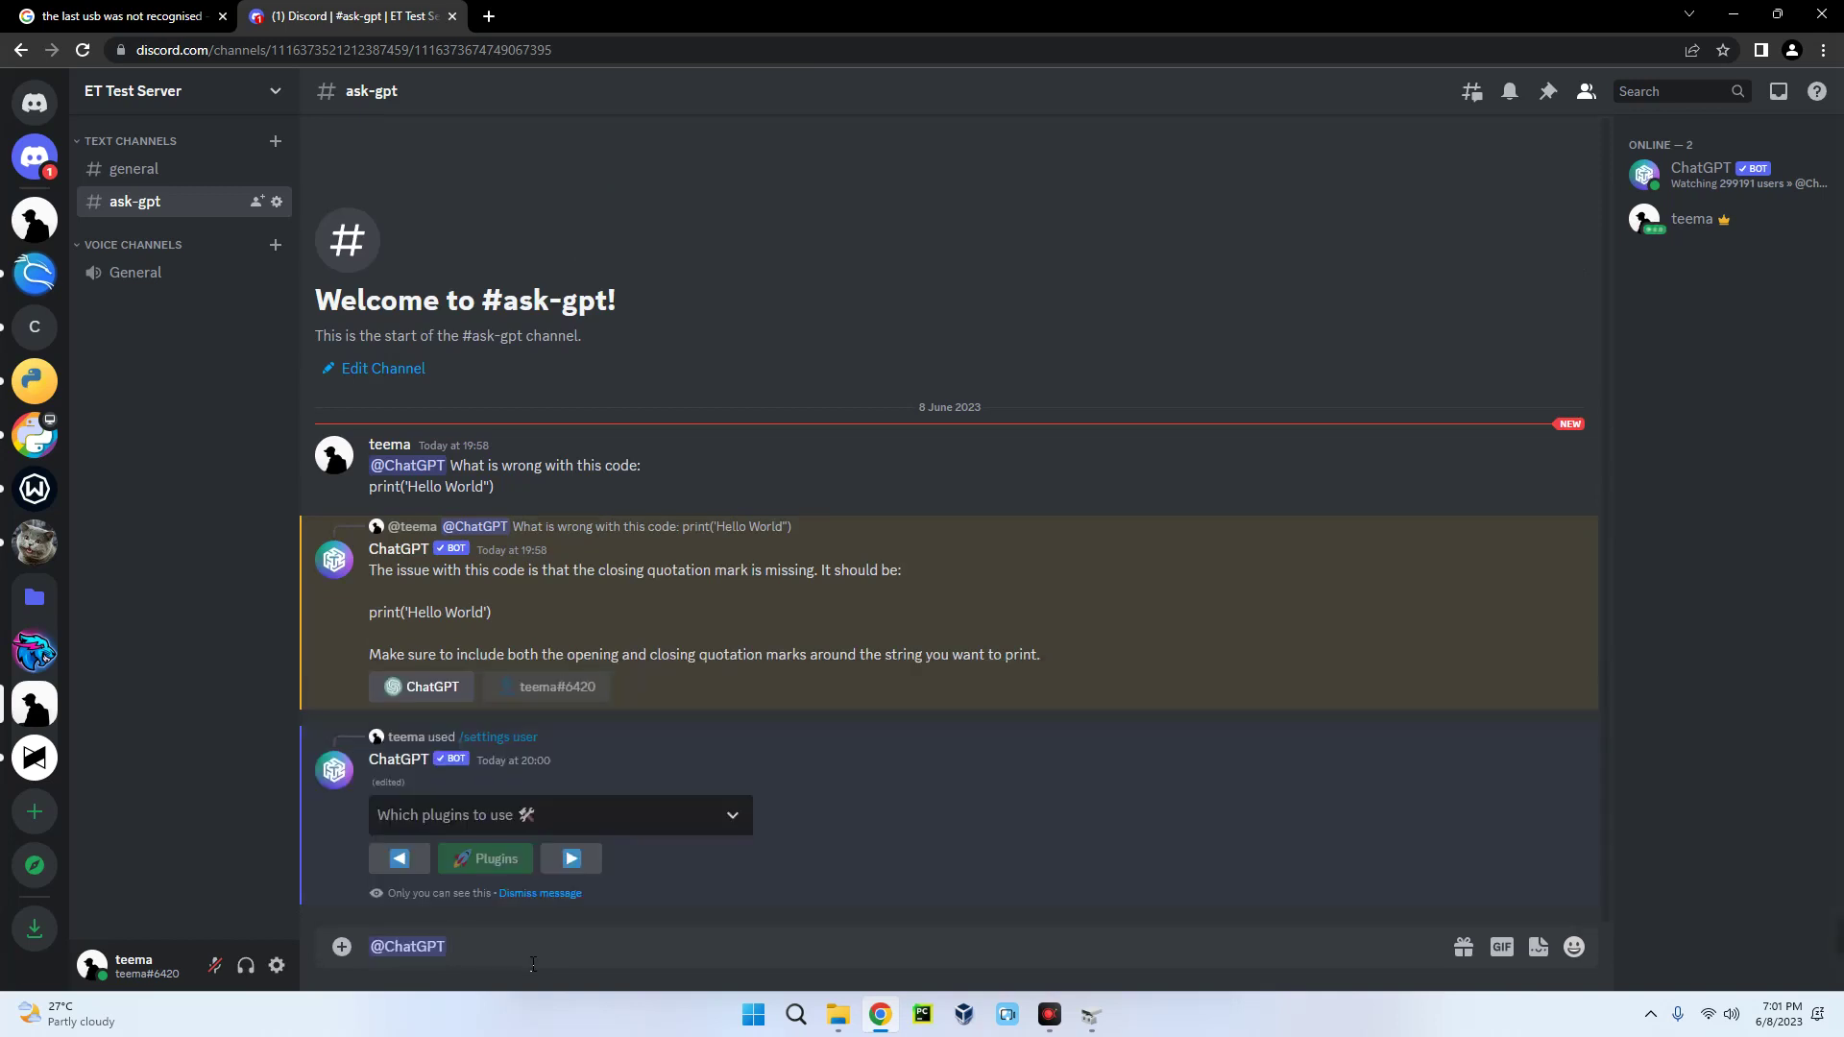